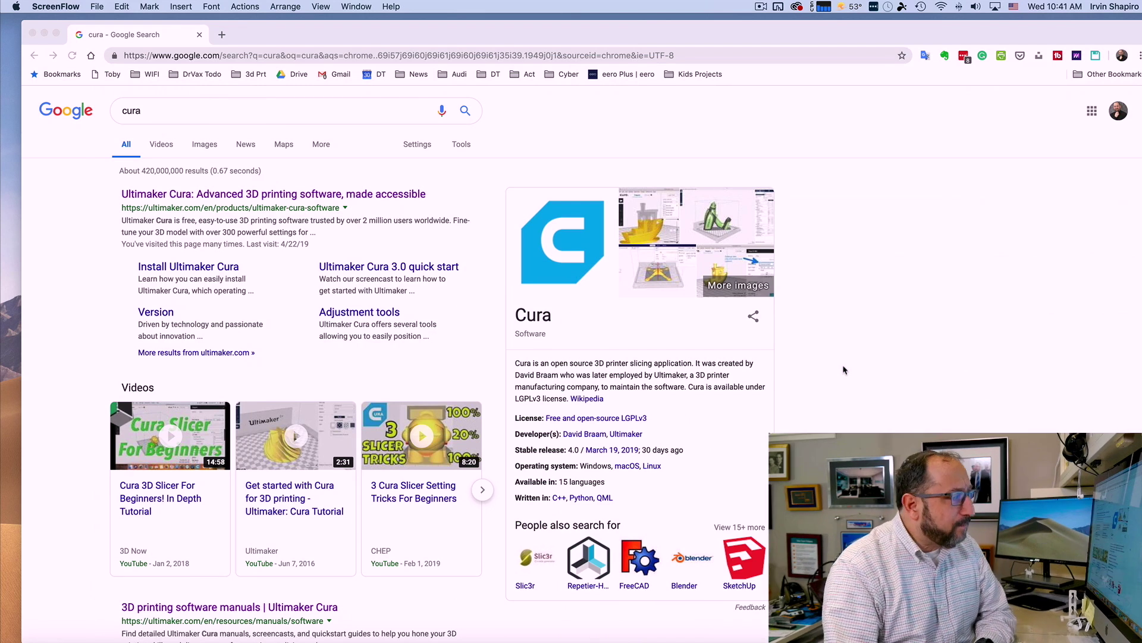
- From the Google results, reach Ultimaker's Cura software page via Products > Ultimaker Cura
left_click(145, 111)
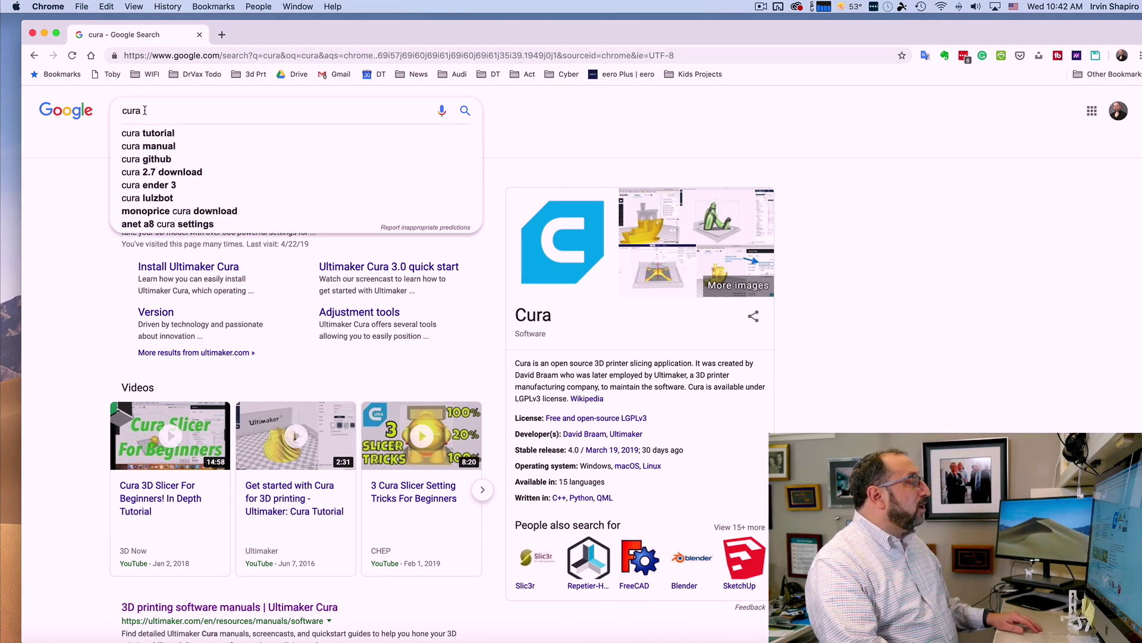
left_click(518, 119)
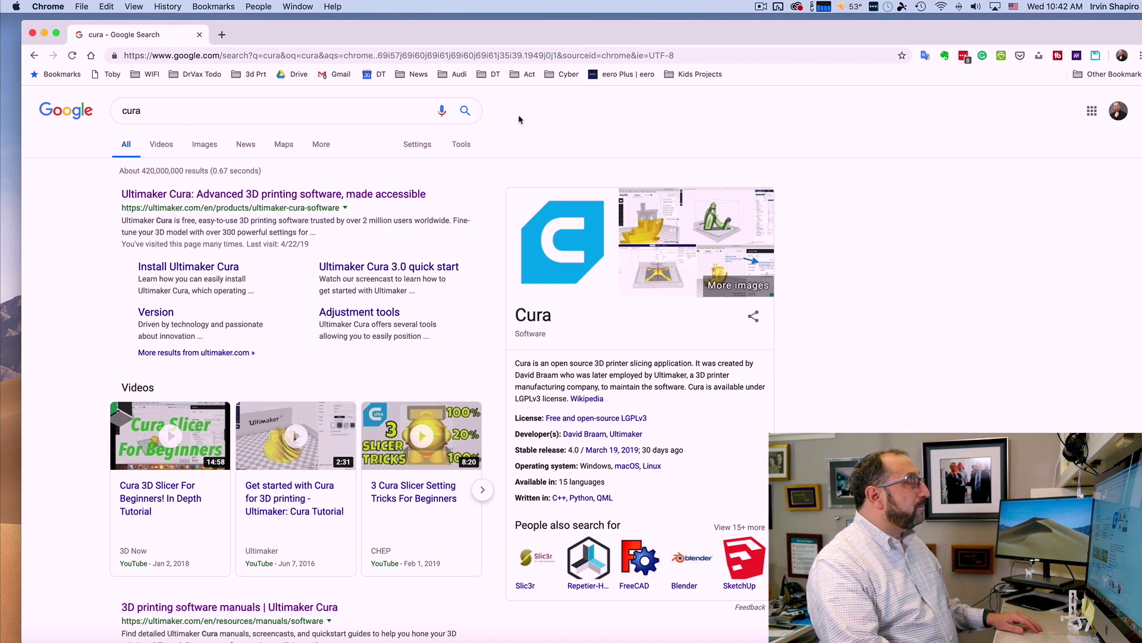
left_click(162, 199)
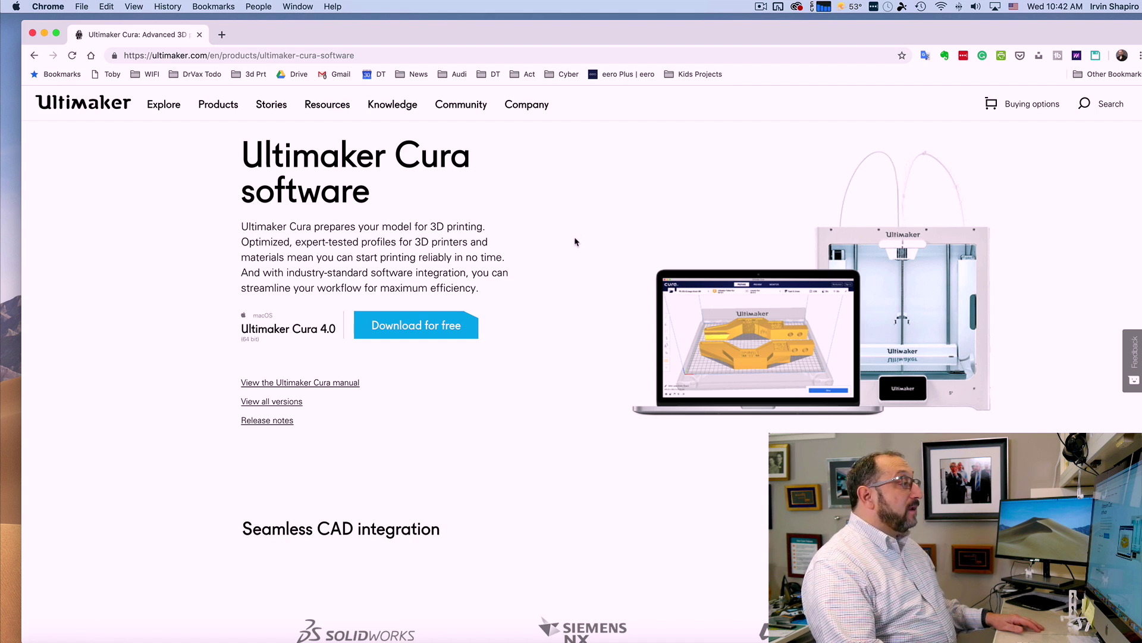
left_click(110, 109)
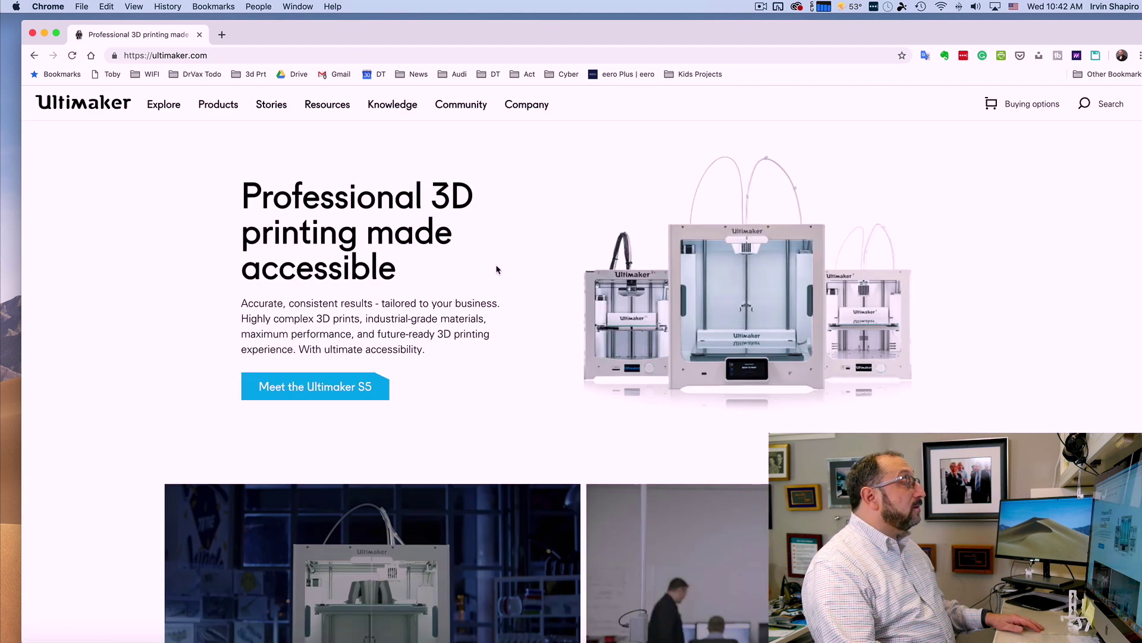
mouse_move(217, 110)
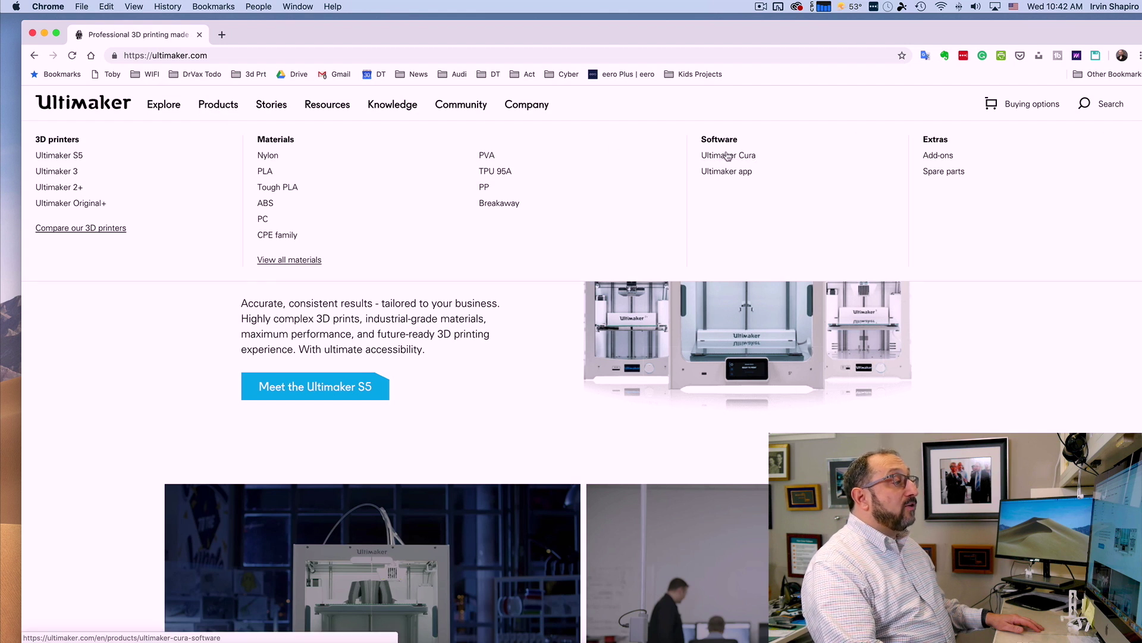
left_click(728, 156)
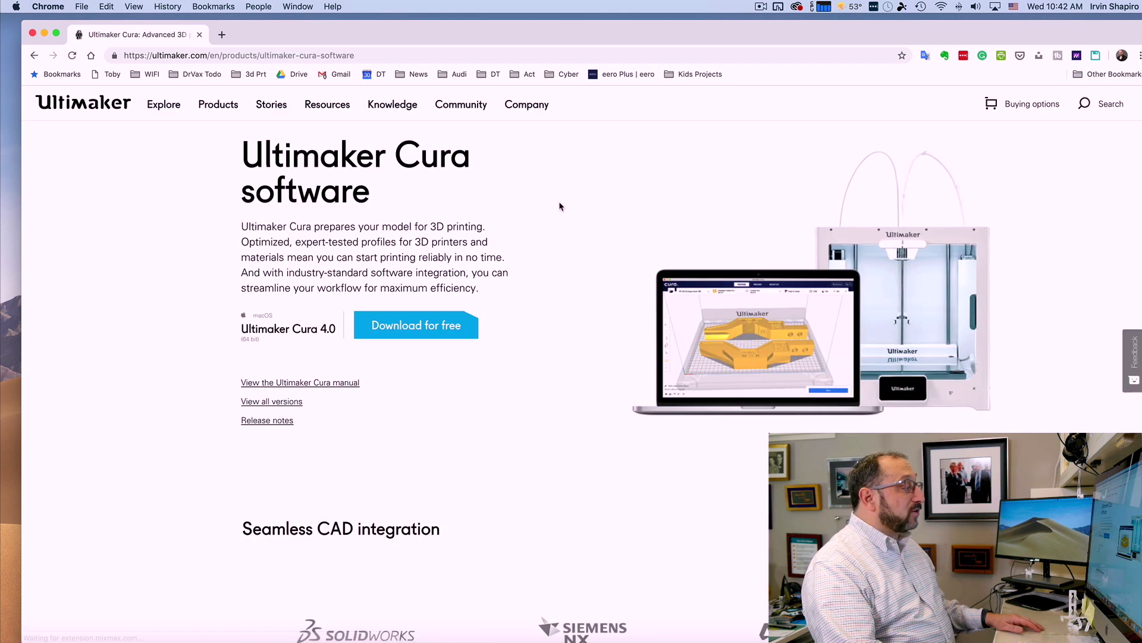
- Open the free download form, pick the intended use of Cura and United States as country
left_click(446, 329)
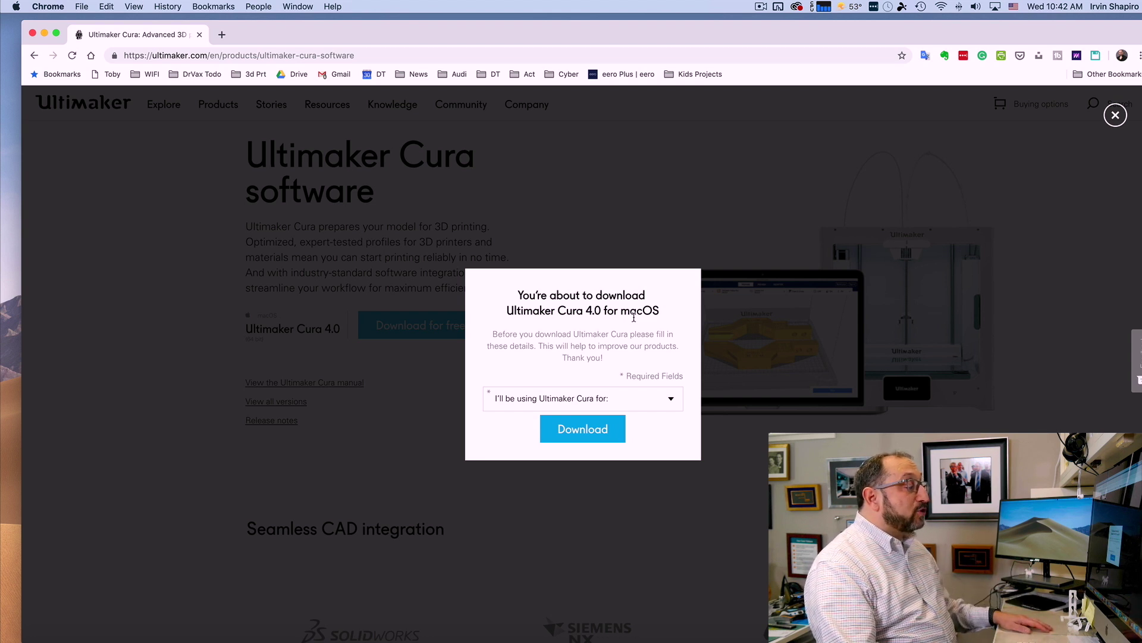
left_click(612, 399)
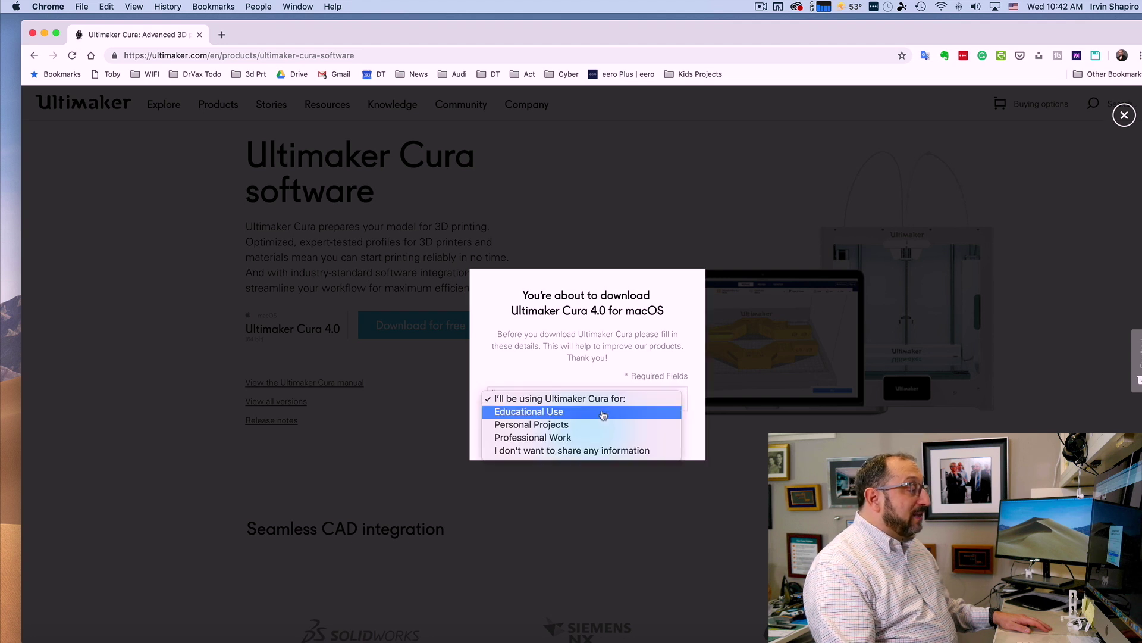
left_click(604, 415)
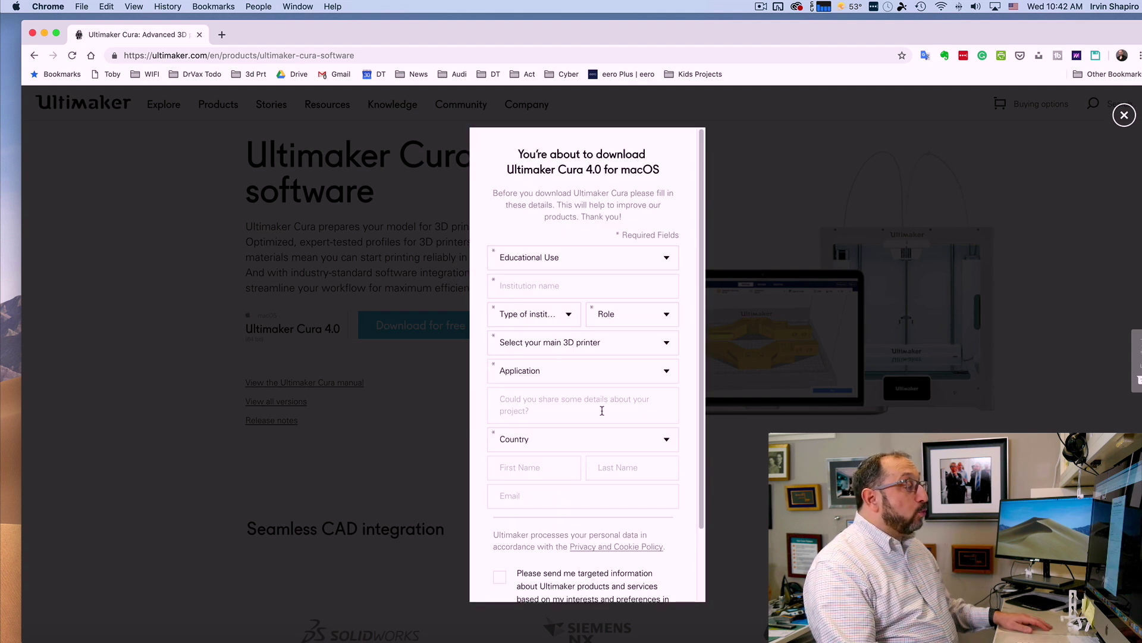
left_click(557, 439)
scroll(552, 466, "down", 15)
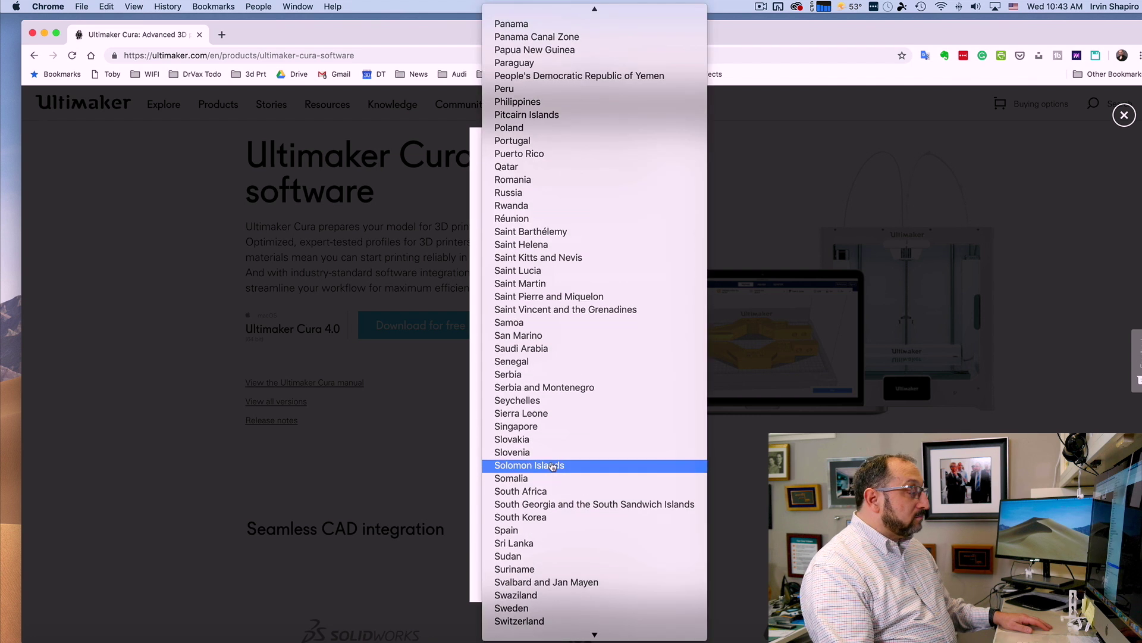
scroll(552, 467, "down", 2)
left_click(552, 466)
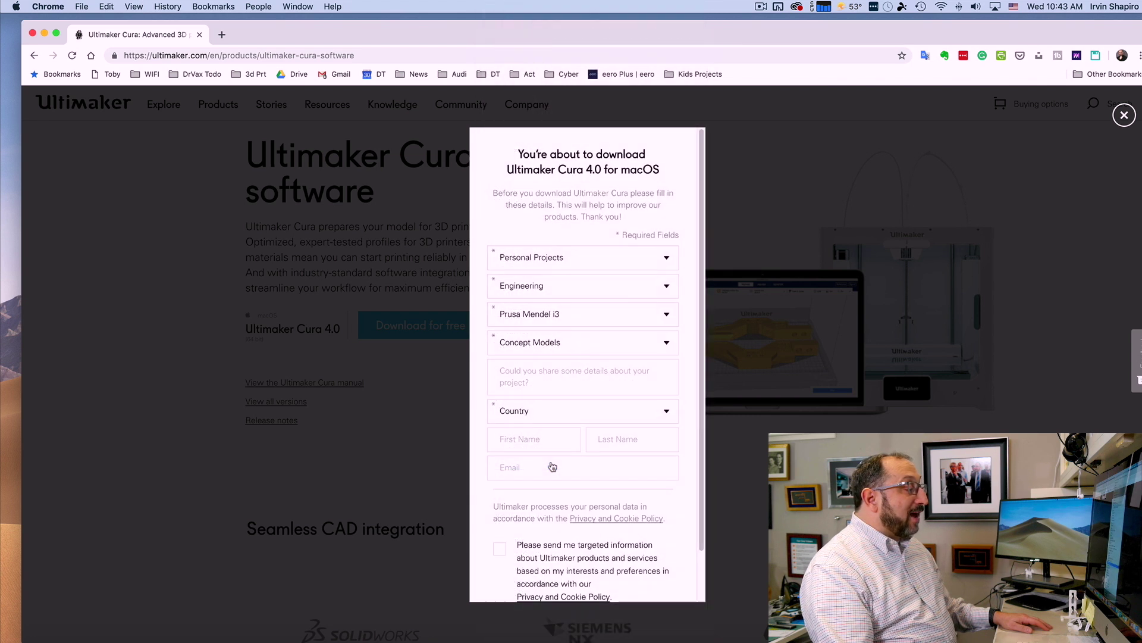
- Autofill the contact's name and e-mail, opt in to Ultimaker information, and submit to download
left_click(543, 441)
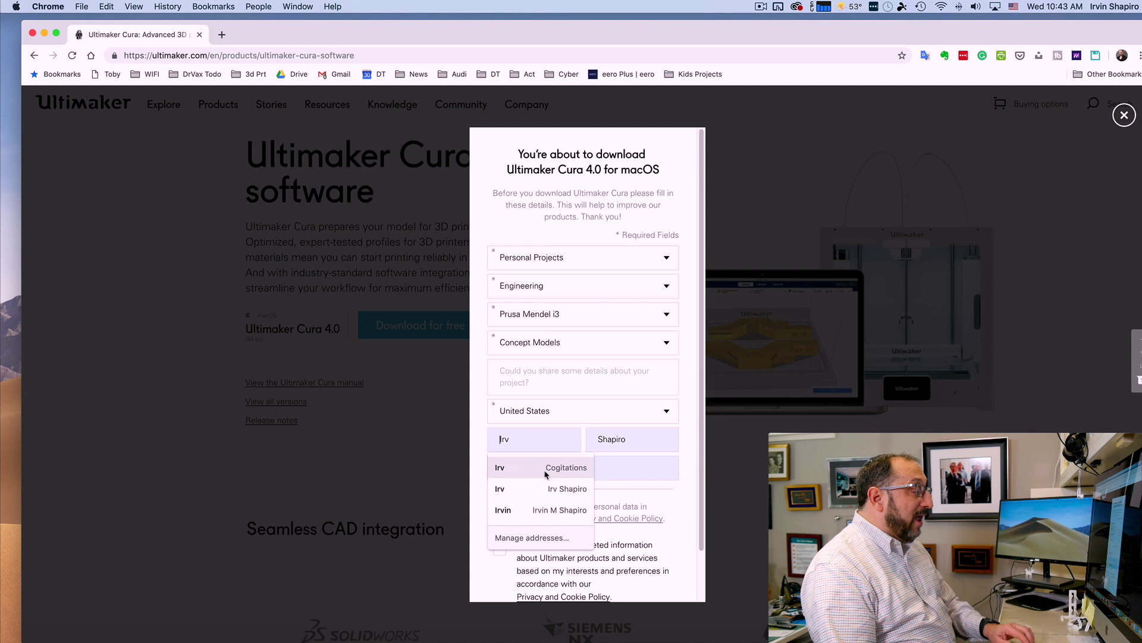
left_click(543, 467)
left_click(499, 548)
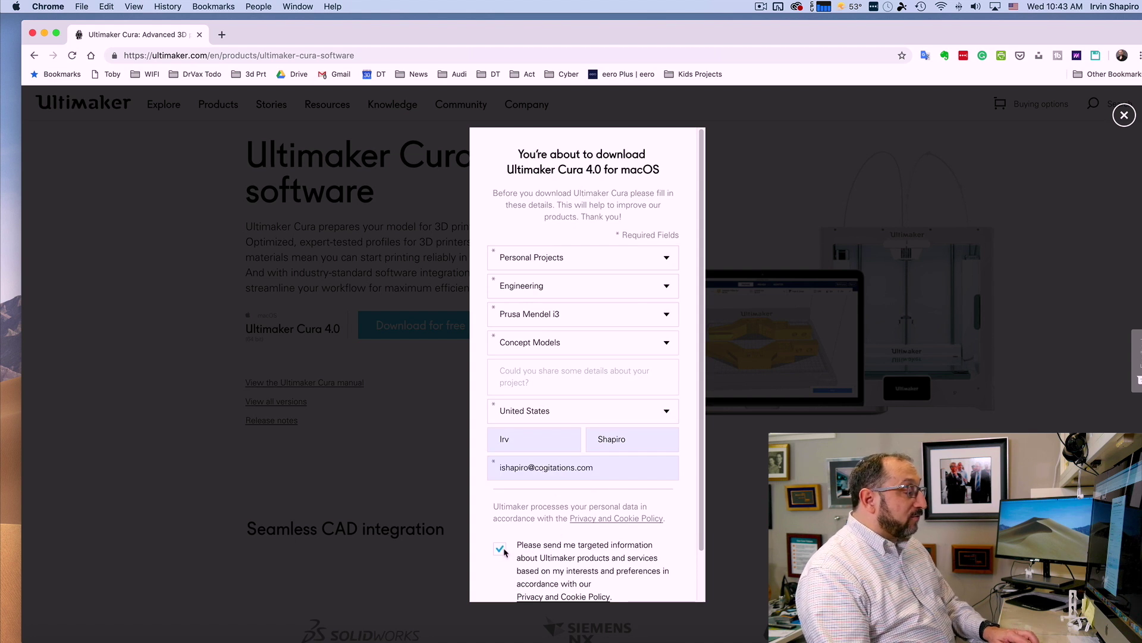
scroll(536, 553, "down", 2)
left_click(581, 570)
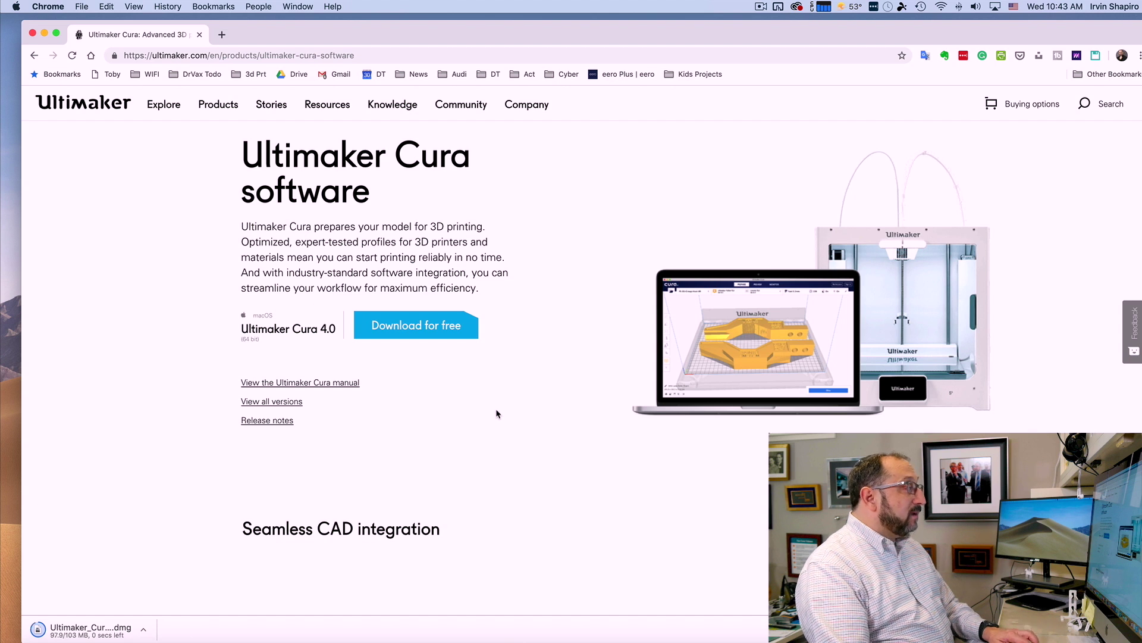
- Open the downloaded Cura 4.0 disk image from Chrome's download bar, then minimize Chrome
left_click(143, 632)
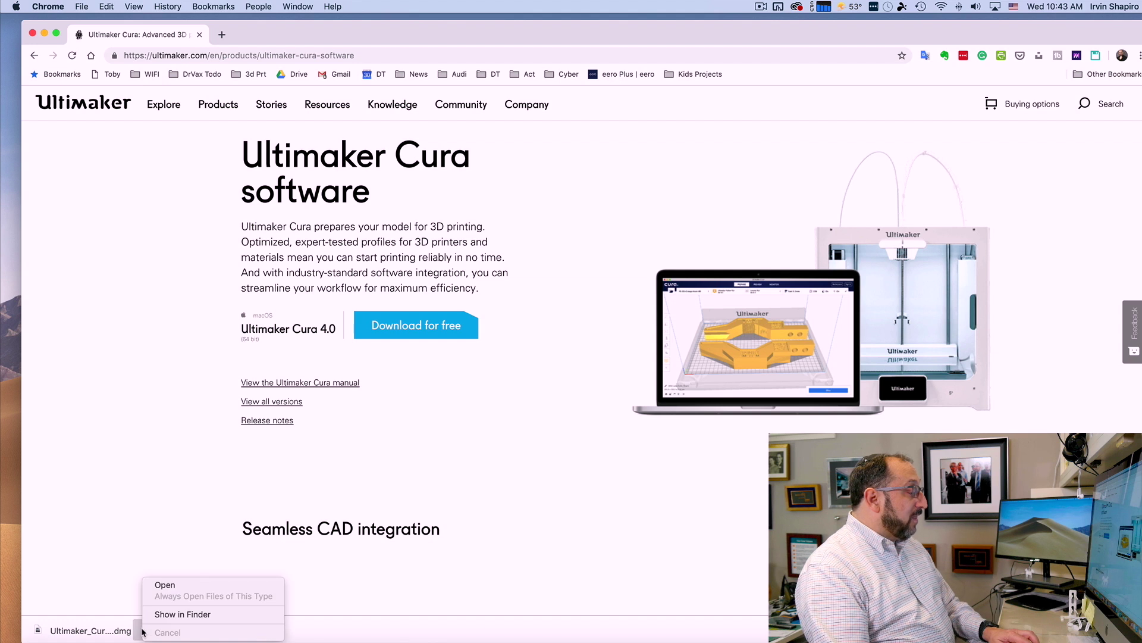
left_click(171, 588)
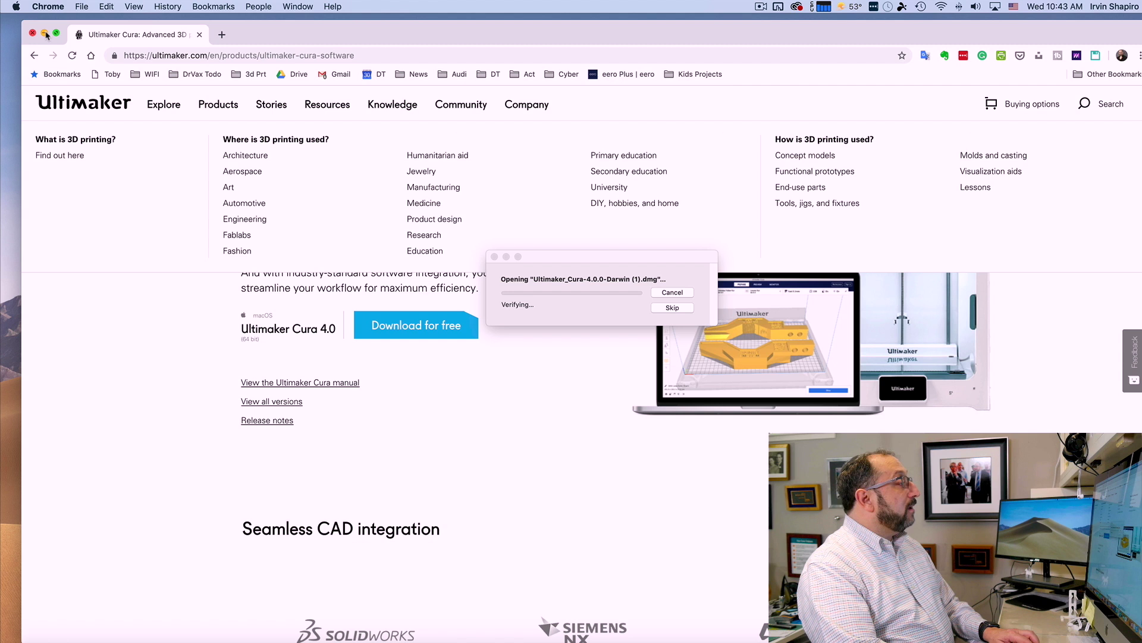
left_click(45, 34)
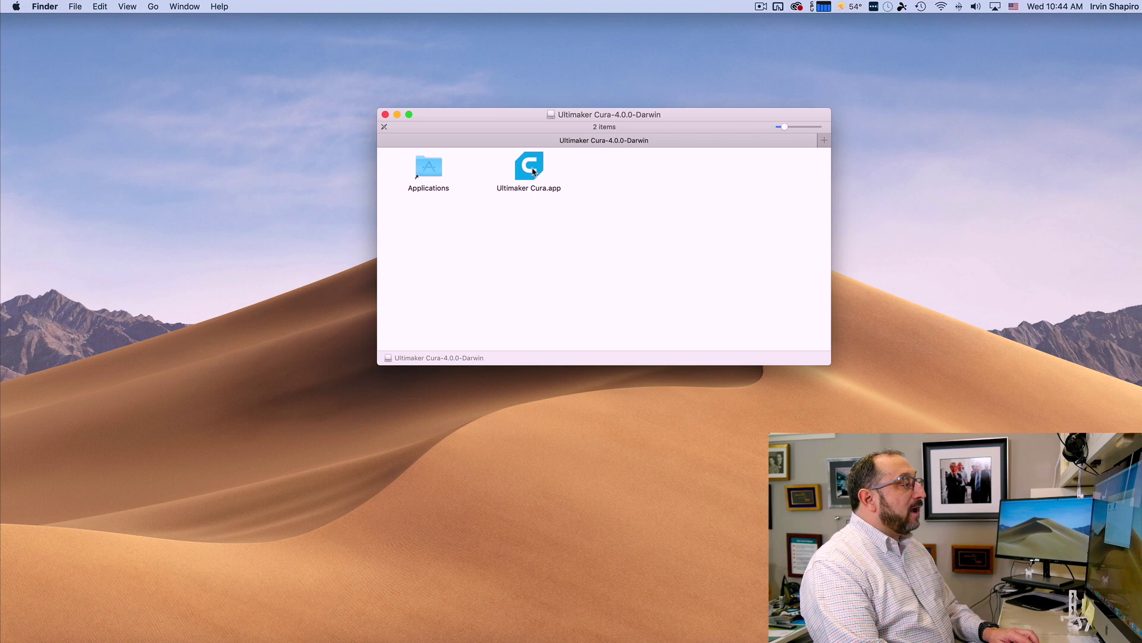
- Copy Ultimaker Cura.app into Applications, close the disk image window, and launch Cura 4.0 from the Dock
left_click_drag(532, 172, 573, 188)
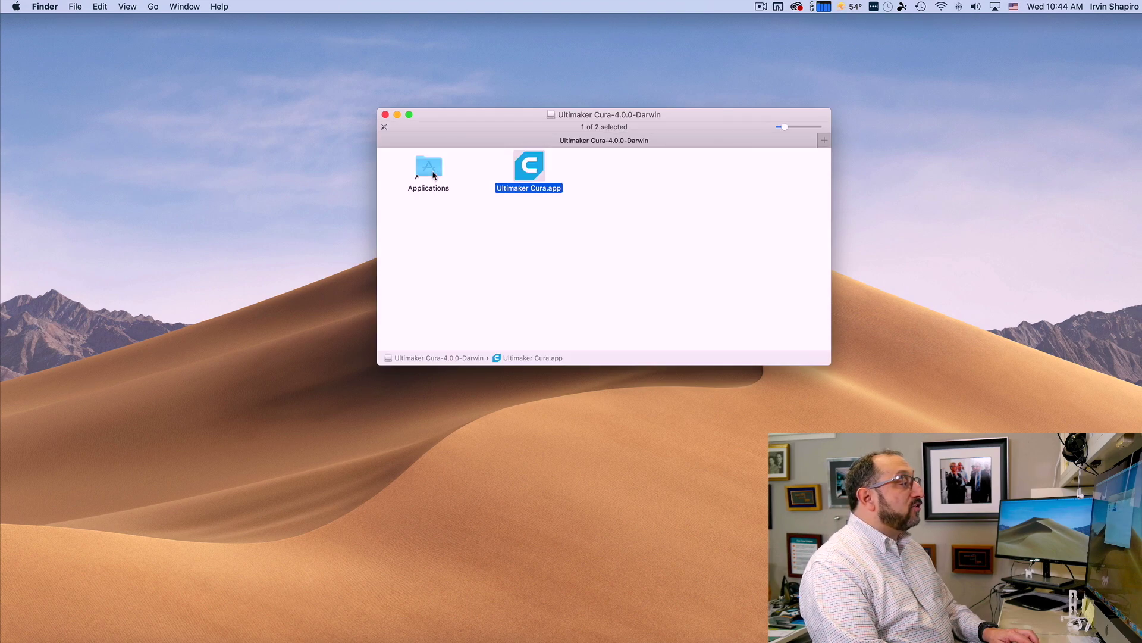
key("super+w")
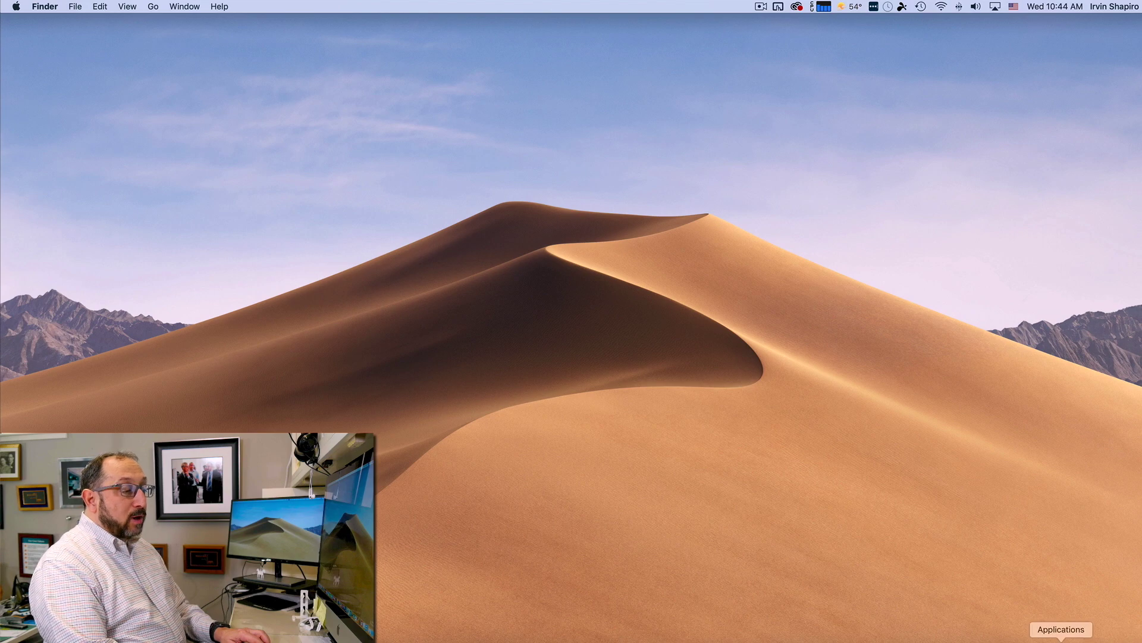
left_click(1061, 639)
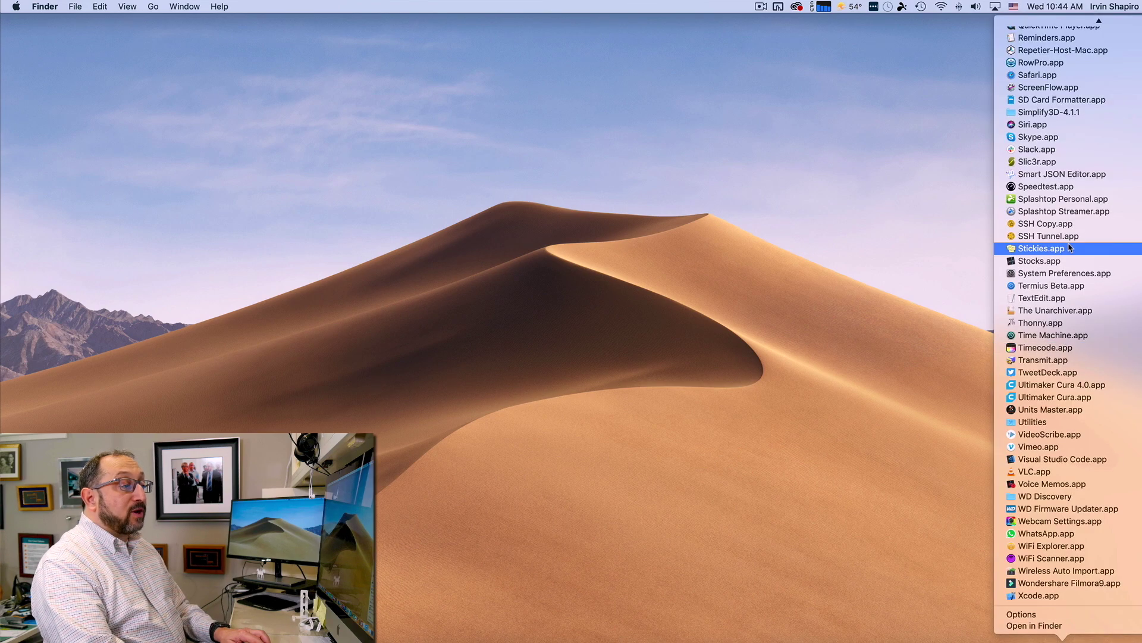
scroll(1048, 256, "down", 15)
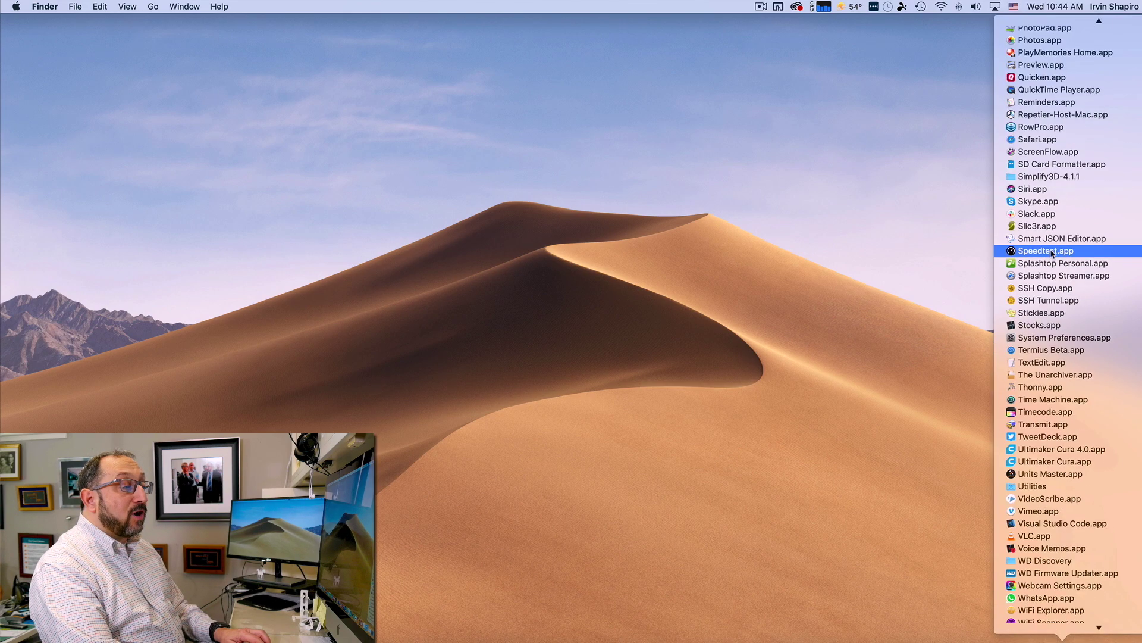
left_click(1054, 450)
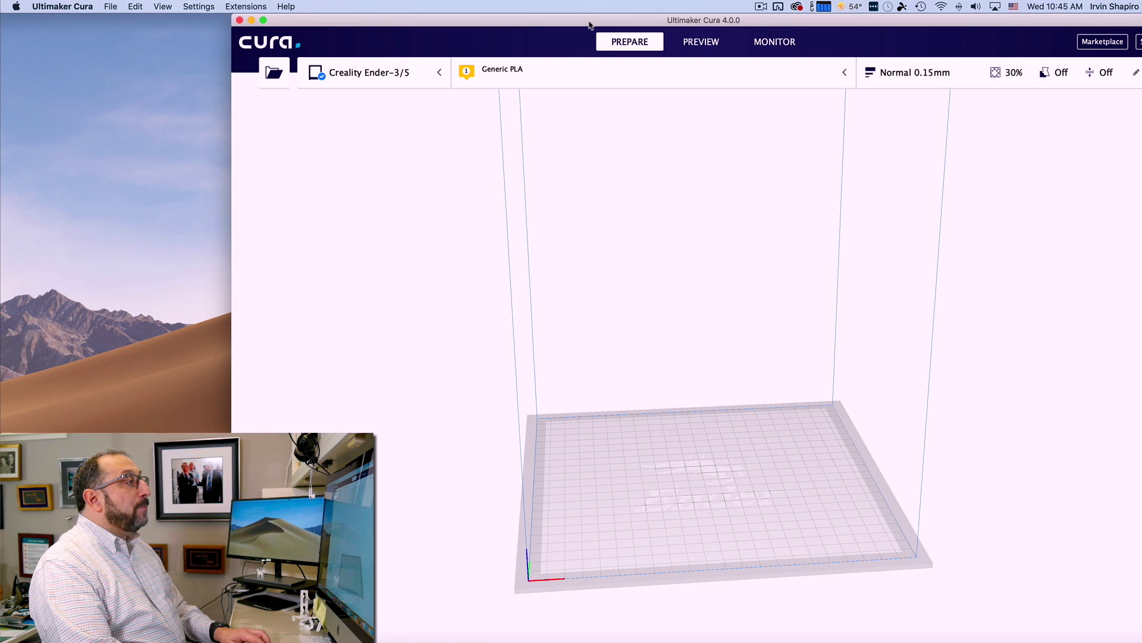
- Move the Cura window and zoom it to span the full screen width
left_click_drag(589, 25, 494, 11)
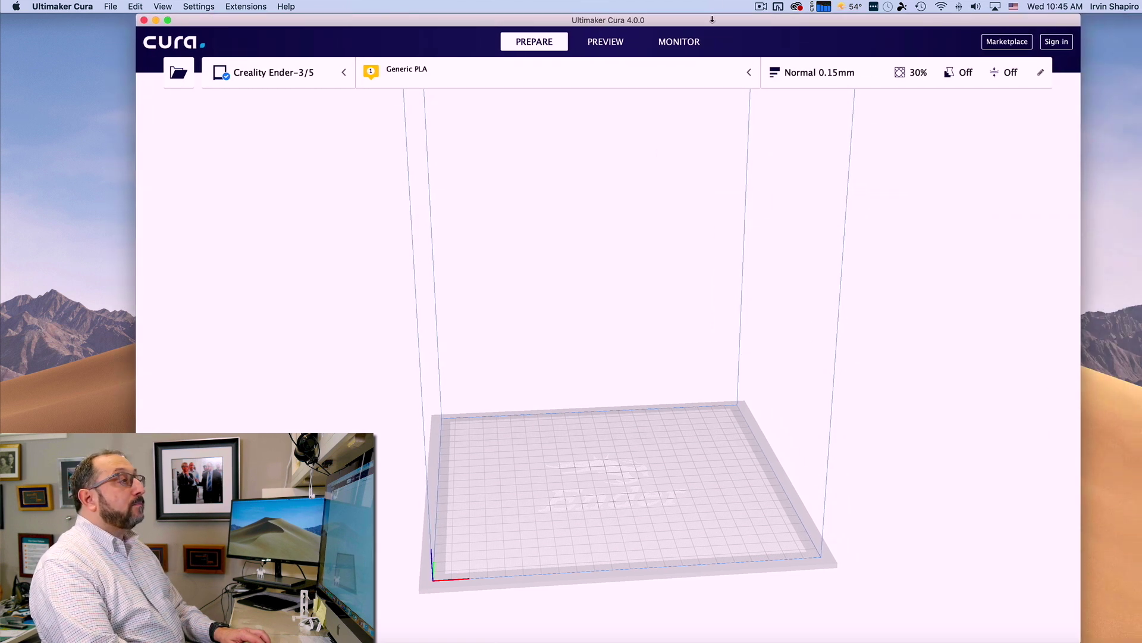
double_click(717, 22)
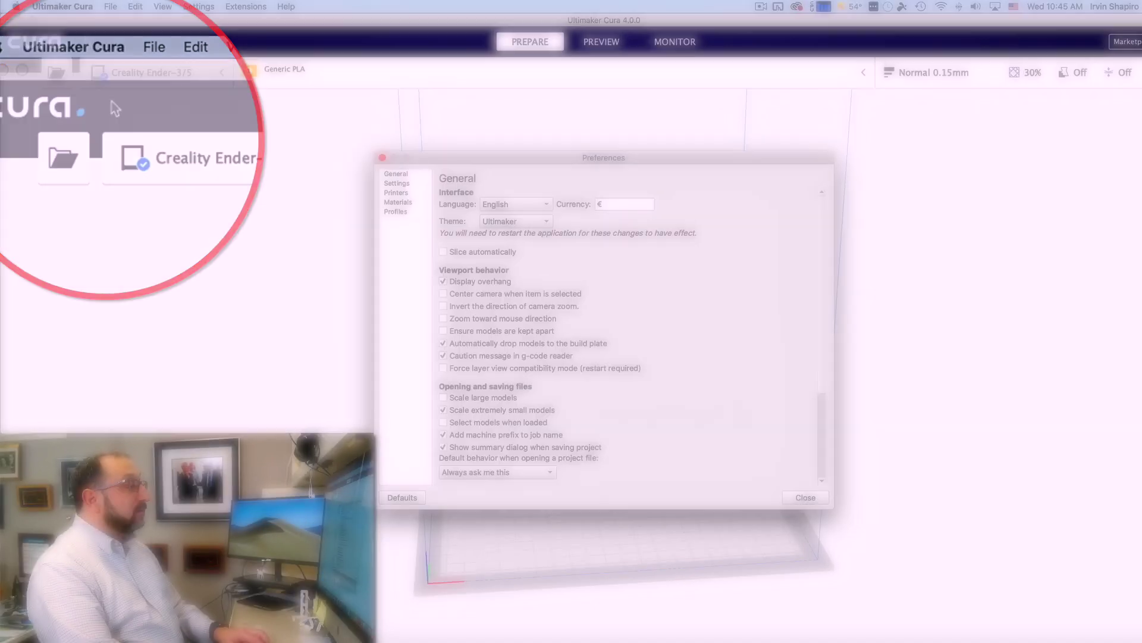
- In Preferences > Printers, add a printer and select Creality Ender-3 under Other
left_click(397, 193)
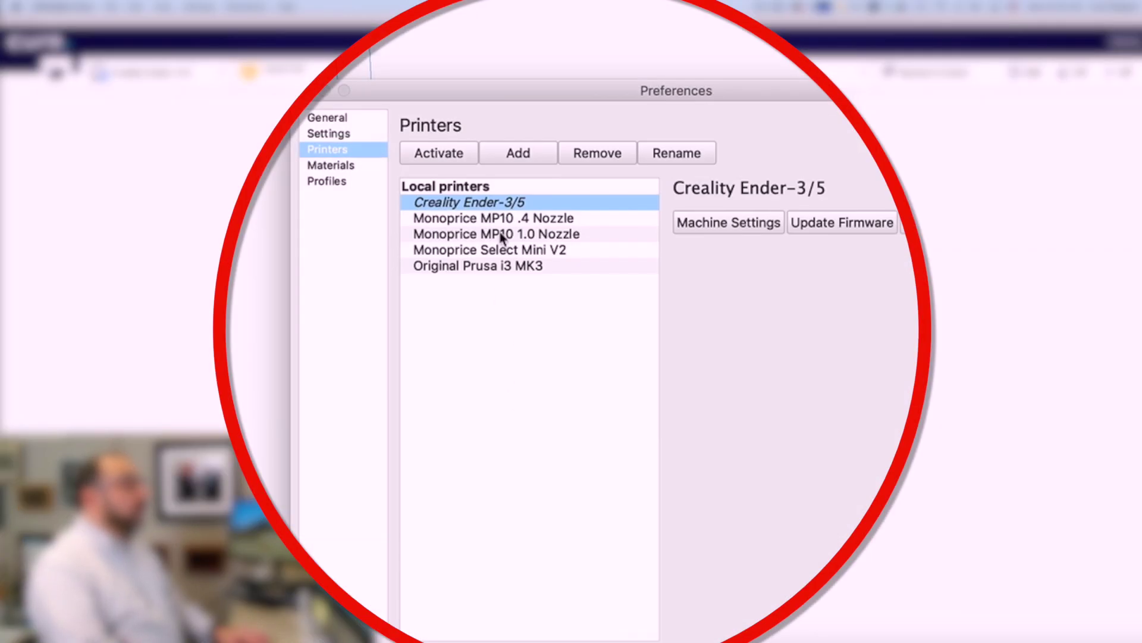
left_click(527, 157)
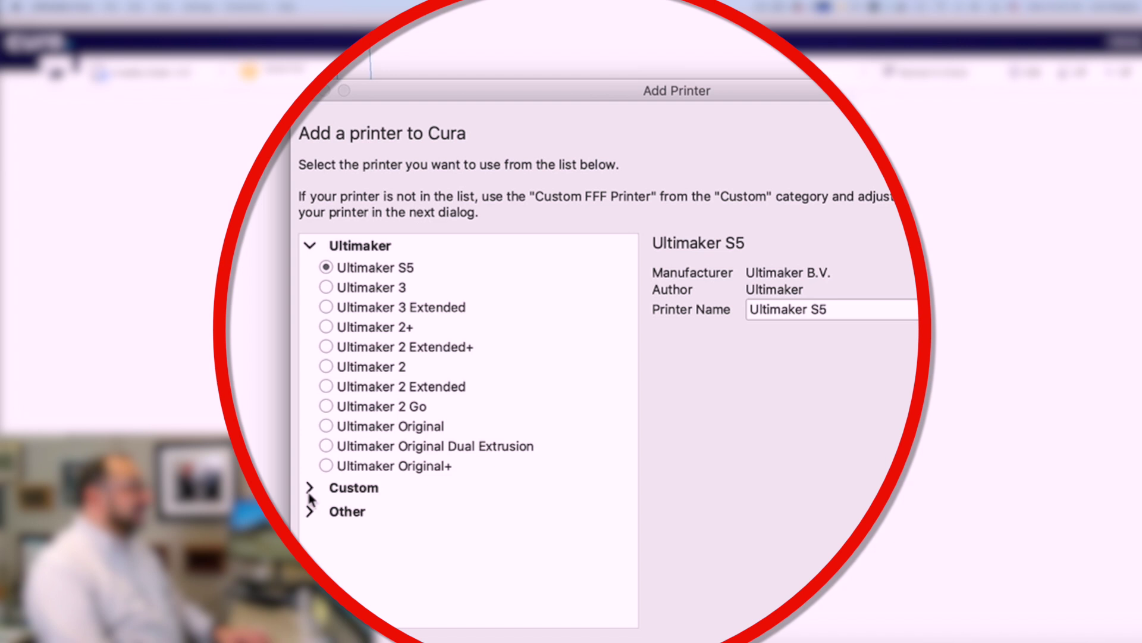
left_click(310, 511)
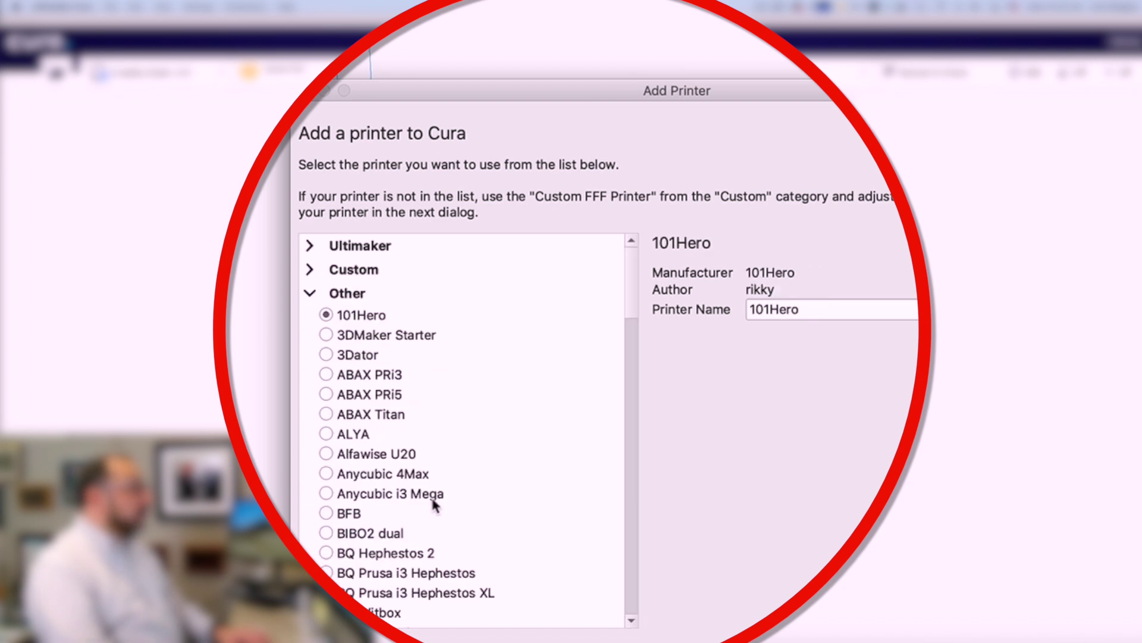
scroll(434, 505, "down", 3)
scroll(433, 504, "down", 15)
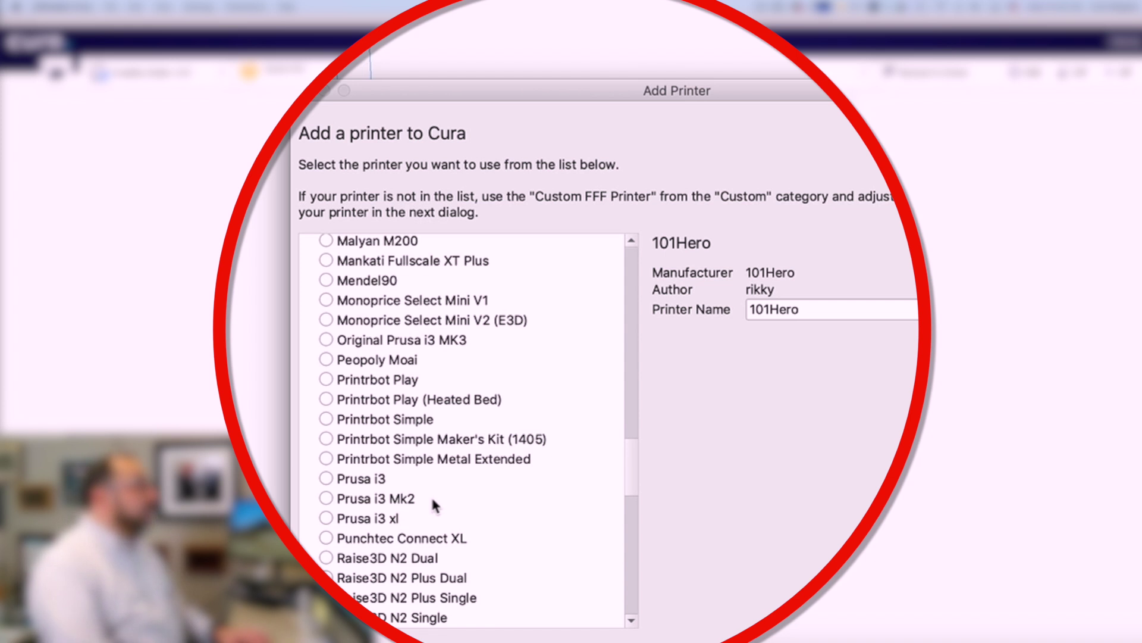
scroll(433, 505, "up", 5)
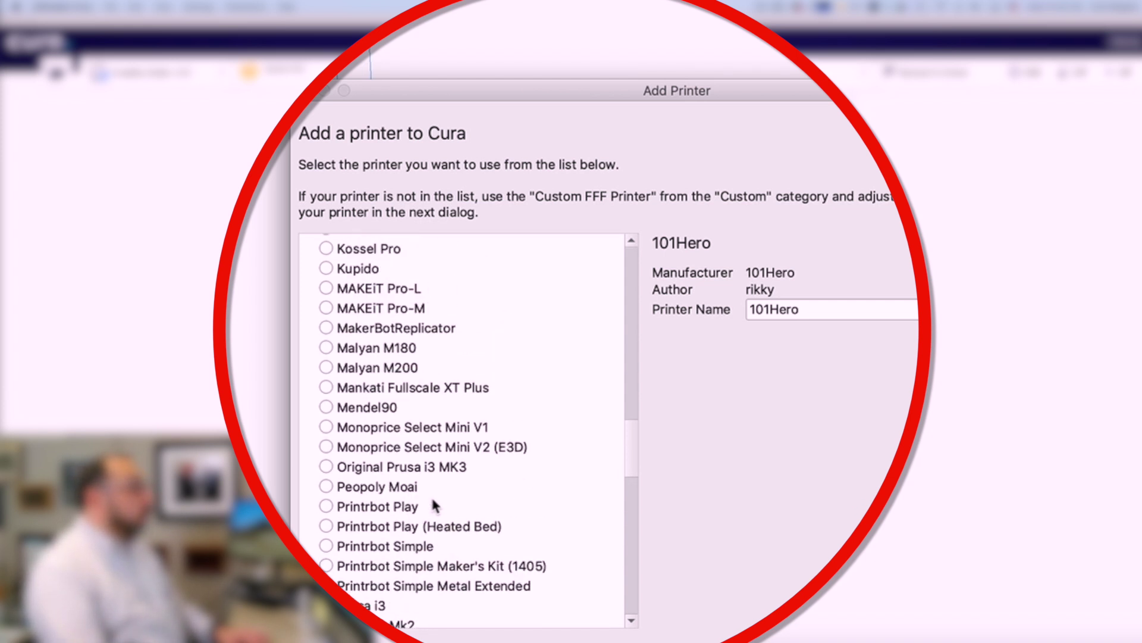
scroll(431, 495, "up", 5)
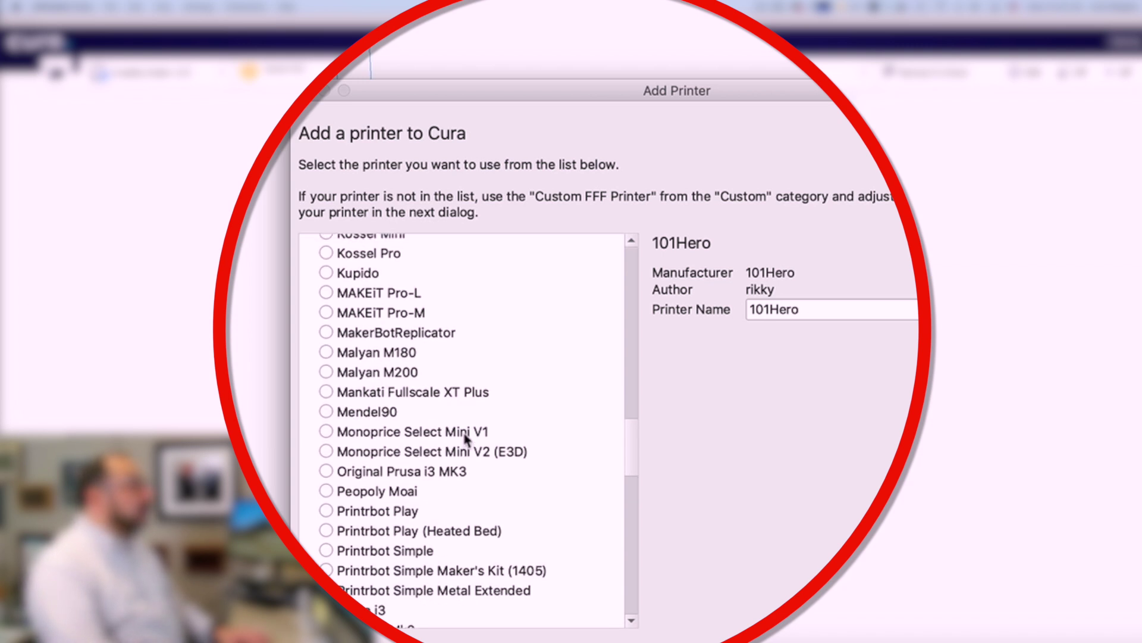
scroll(464, 435, "up", 5)
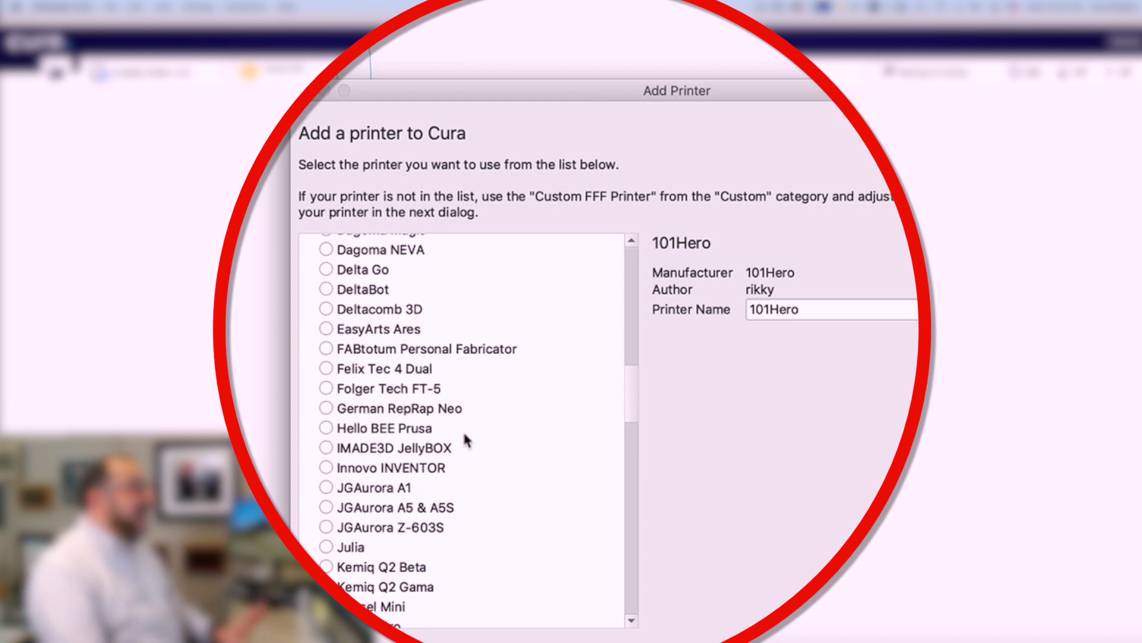
scroll(465, 437, "up", 5)
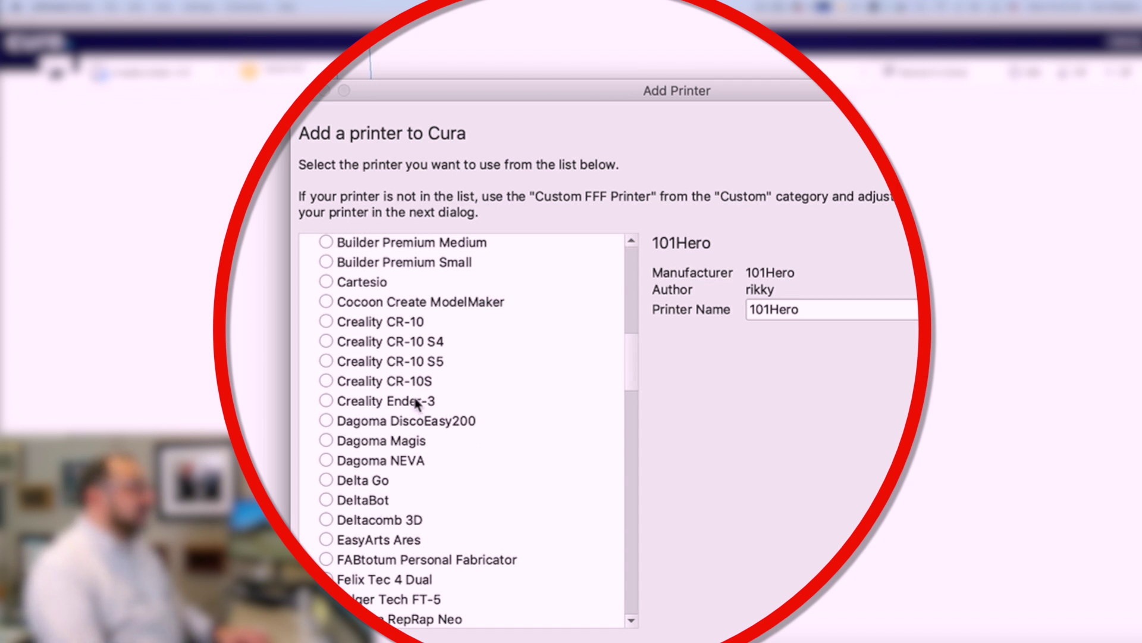
left_click(386, 402)
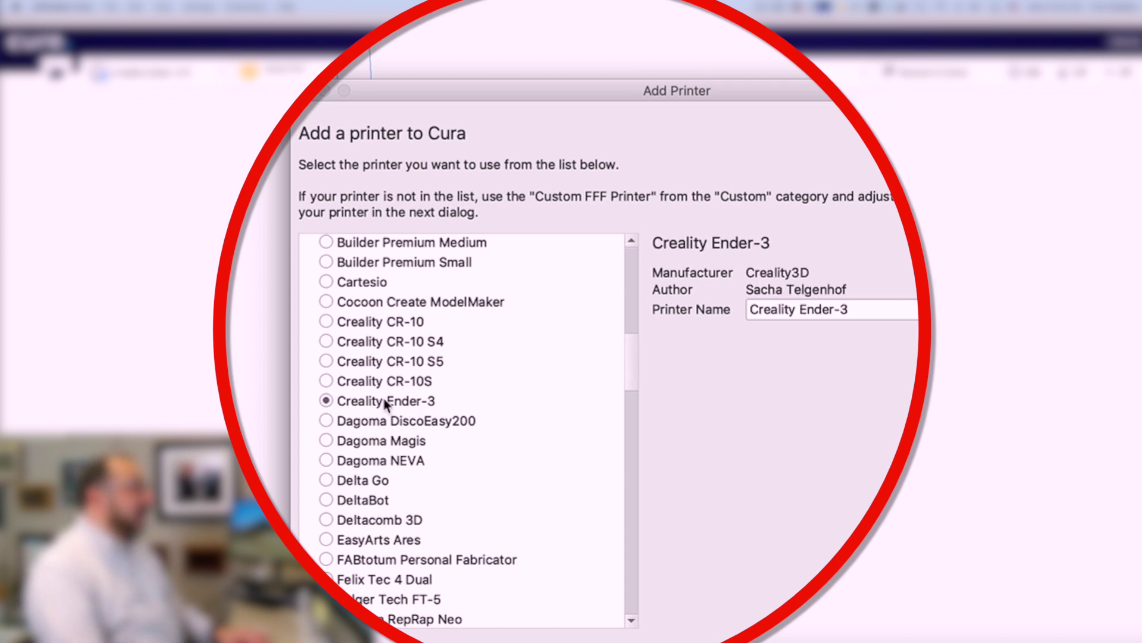
- Name the new printer 'Creality Ender-3 Demo'
left_click(870, 306)
type("DEMO")
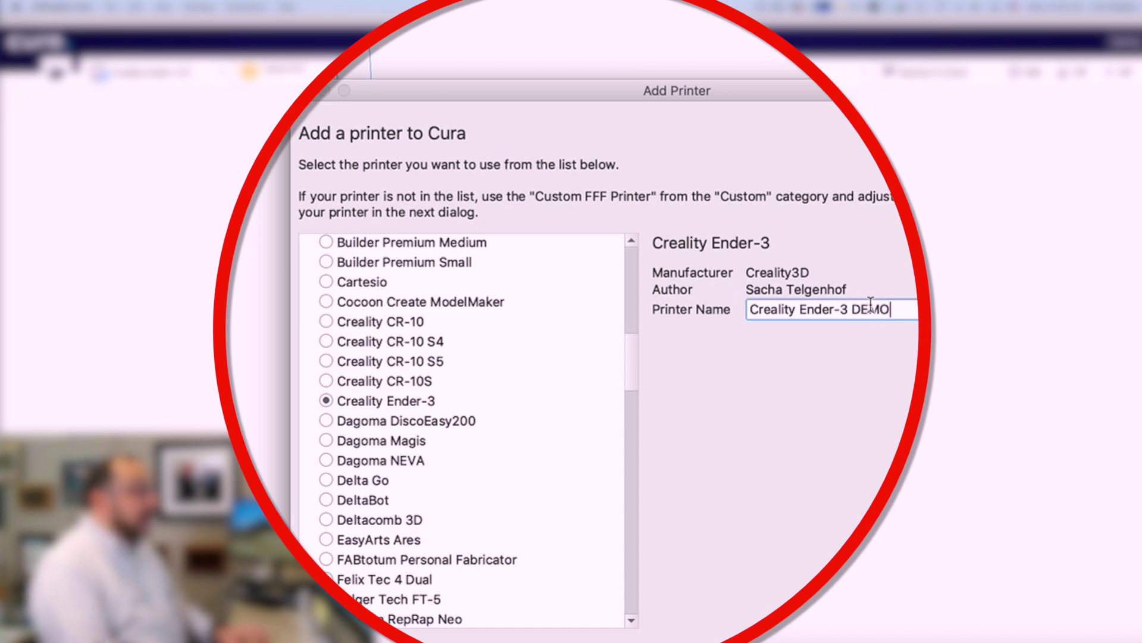
key("BackSpace")
key("BackSpace")
type("E")
key("BackSpace")
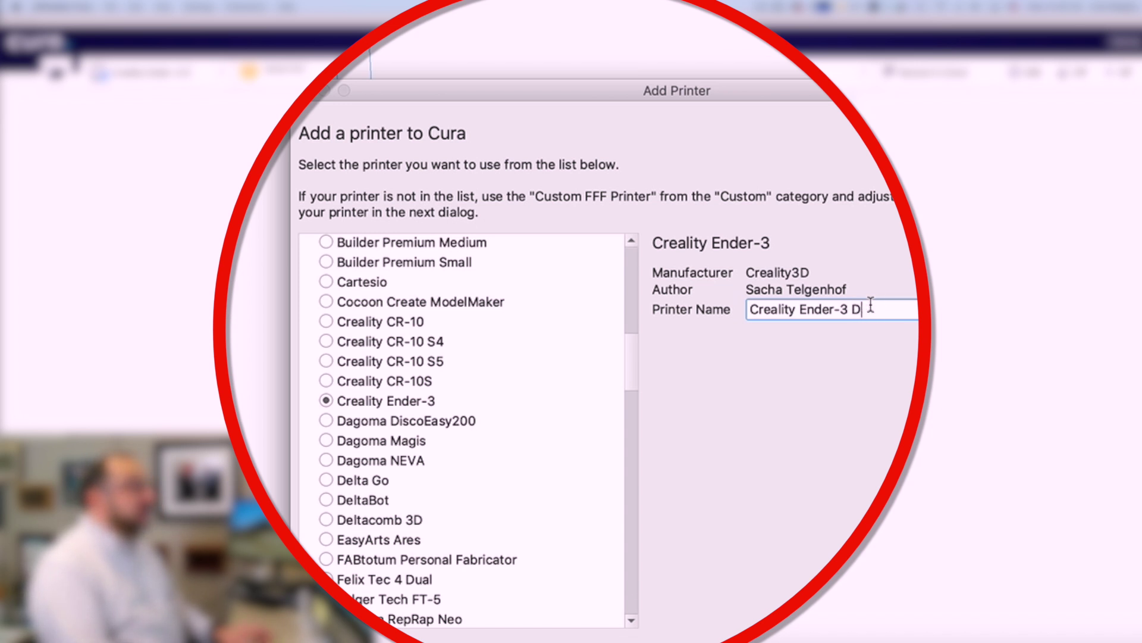
type("empo")
key("BackSpace")
key("BackSpace")
type("o")
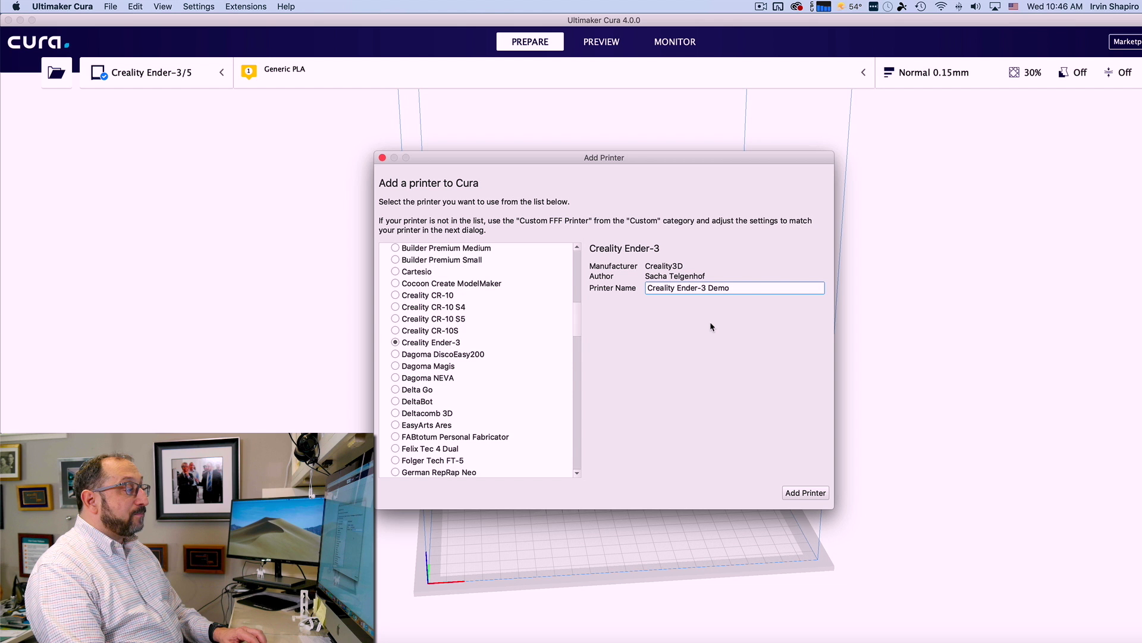
- Add the Creality Ender-3 Demo printer and make it the active printer
left_click(806, 493)
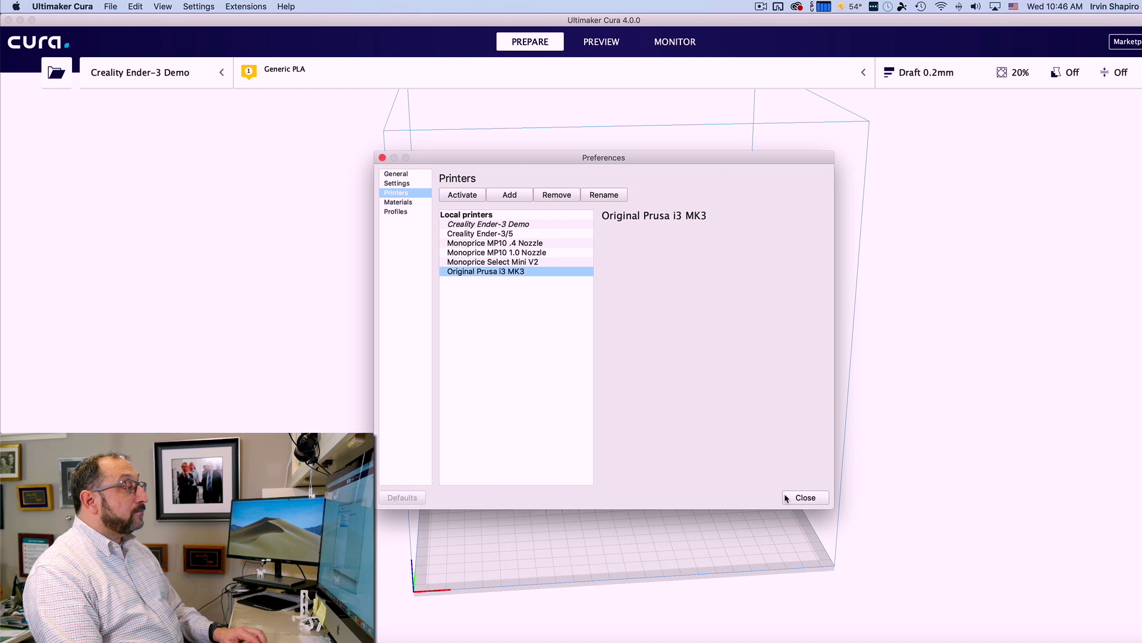
left_click(502, 225)
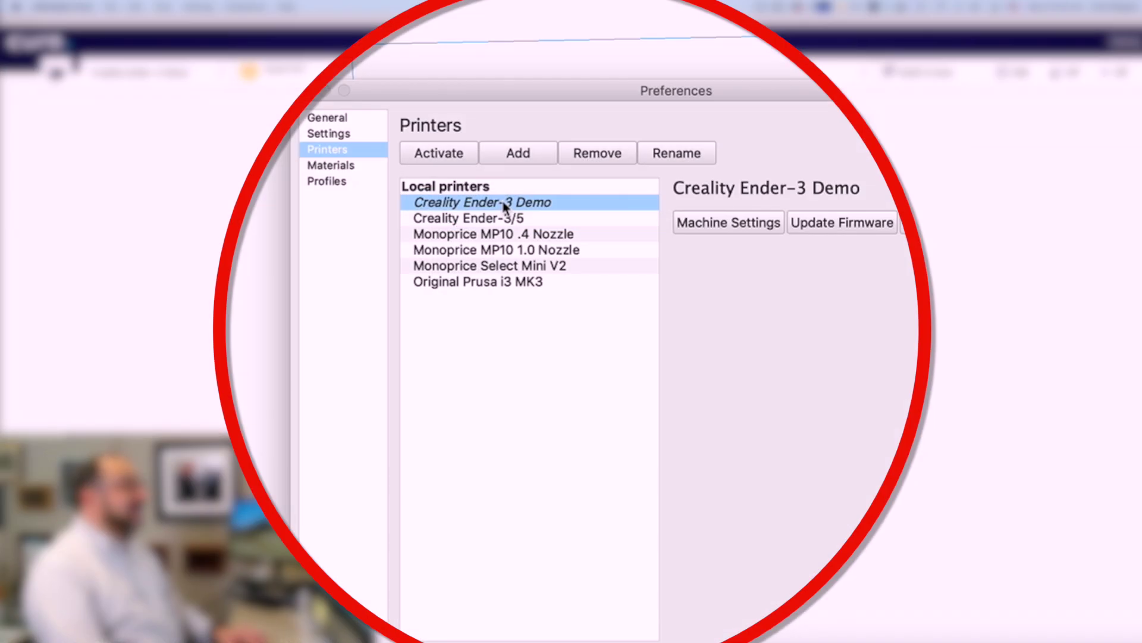
left_click(448, 156)
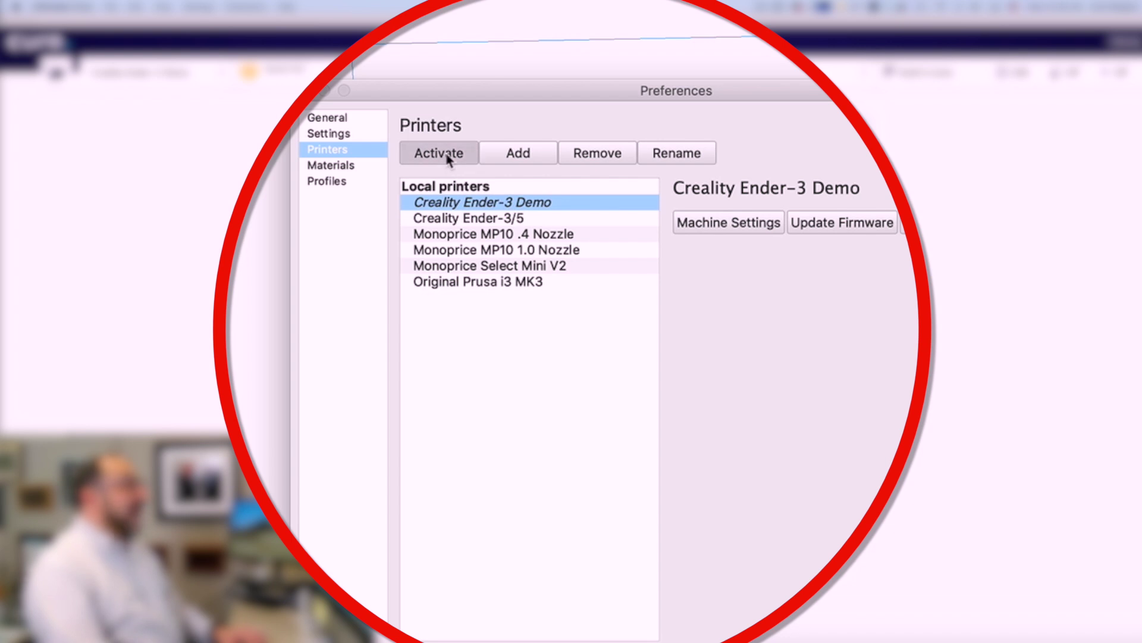
- In Machine Settings, change Z (Height) from 250 to 300 mm
left_click(750, 224)
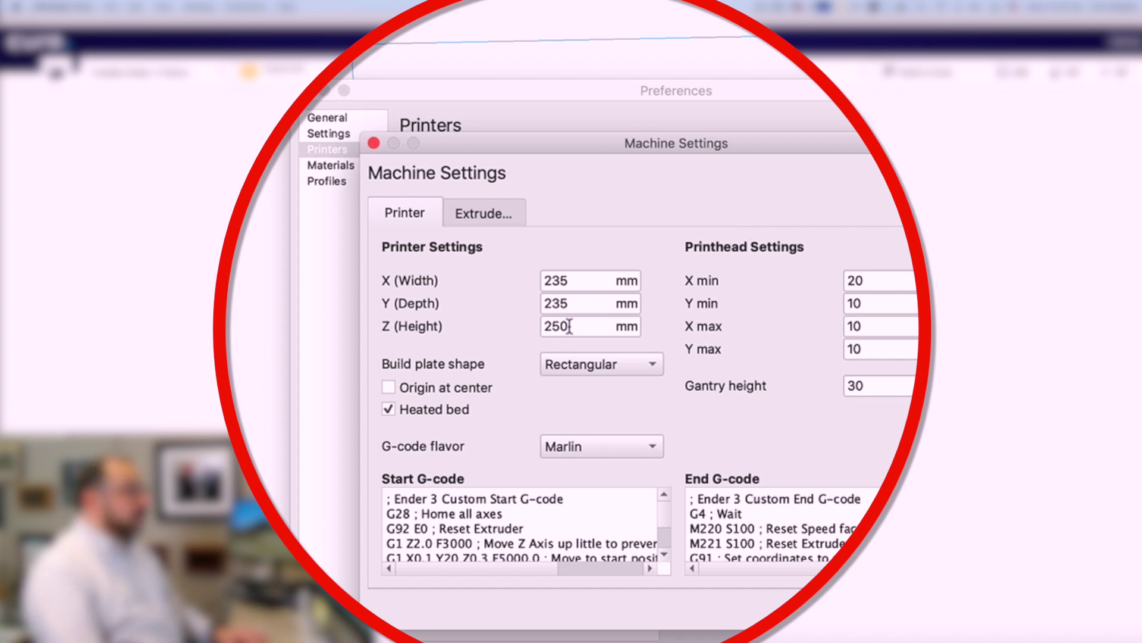
left_click_drag(572, 327, 523, 326)
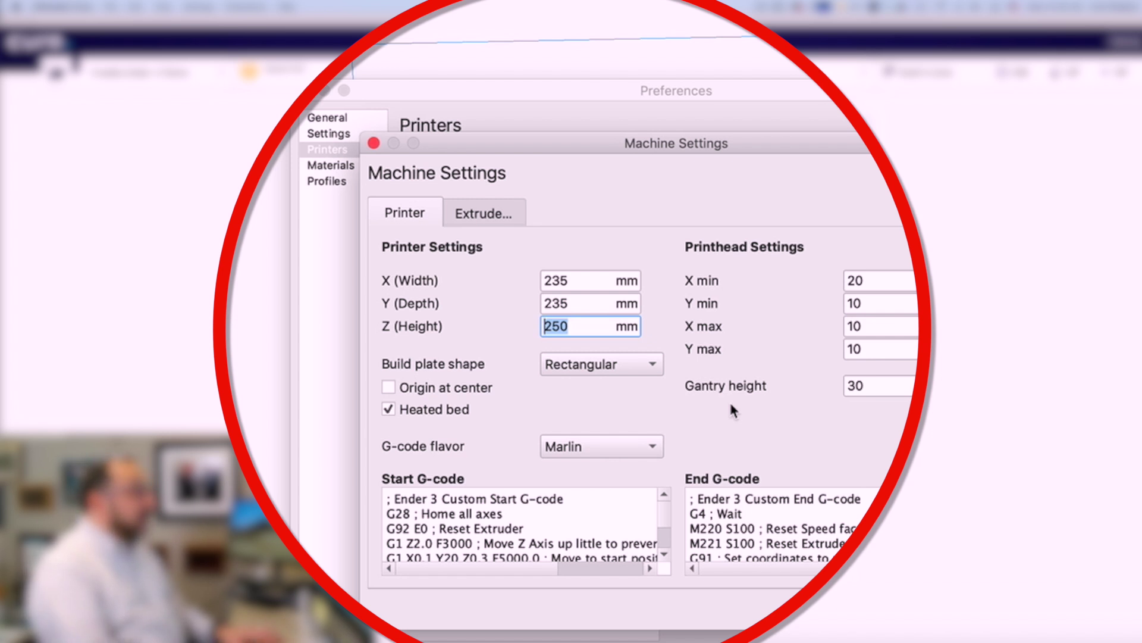
type("300")
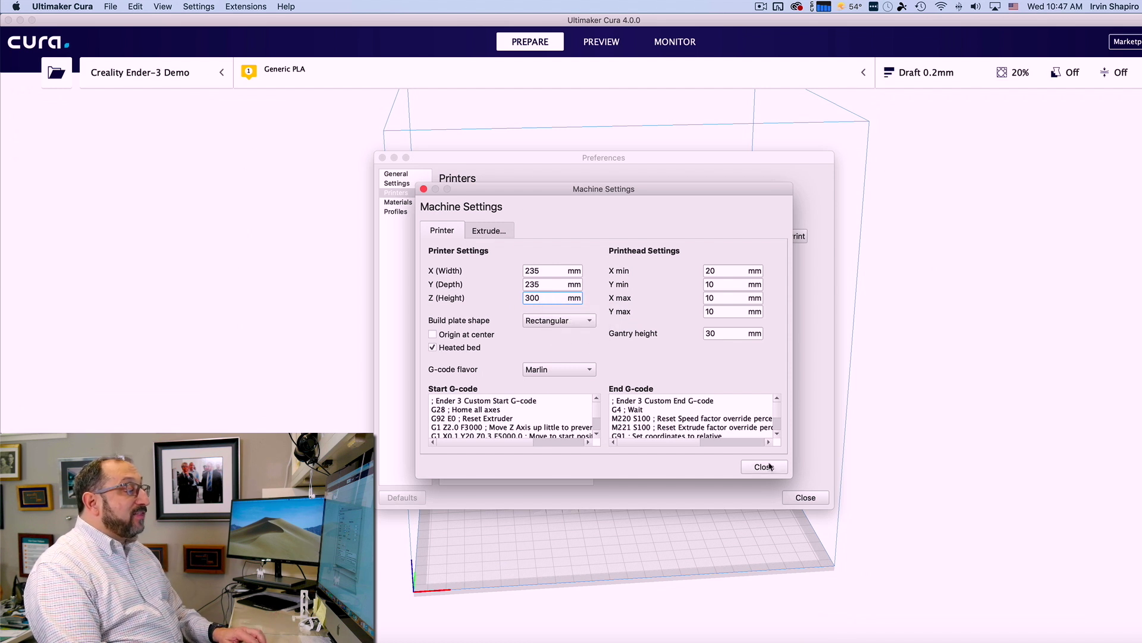
- Close Machine Settings and Preferences with Creality Ender-3 Demo still active
left_click(767, 467)
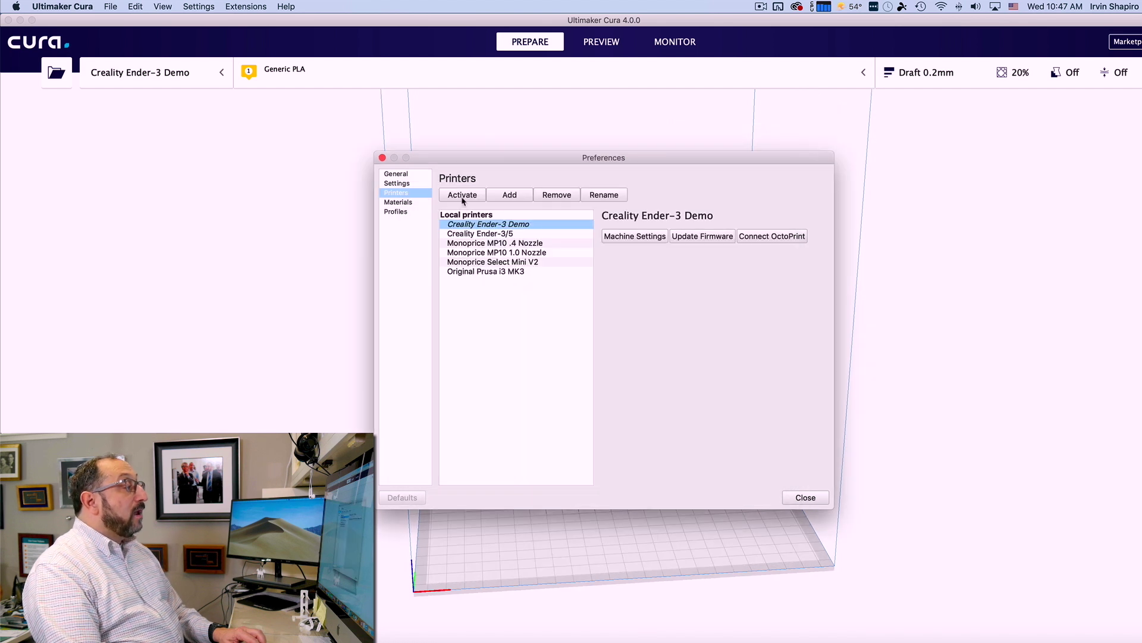
left_click(458, 195)
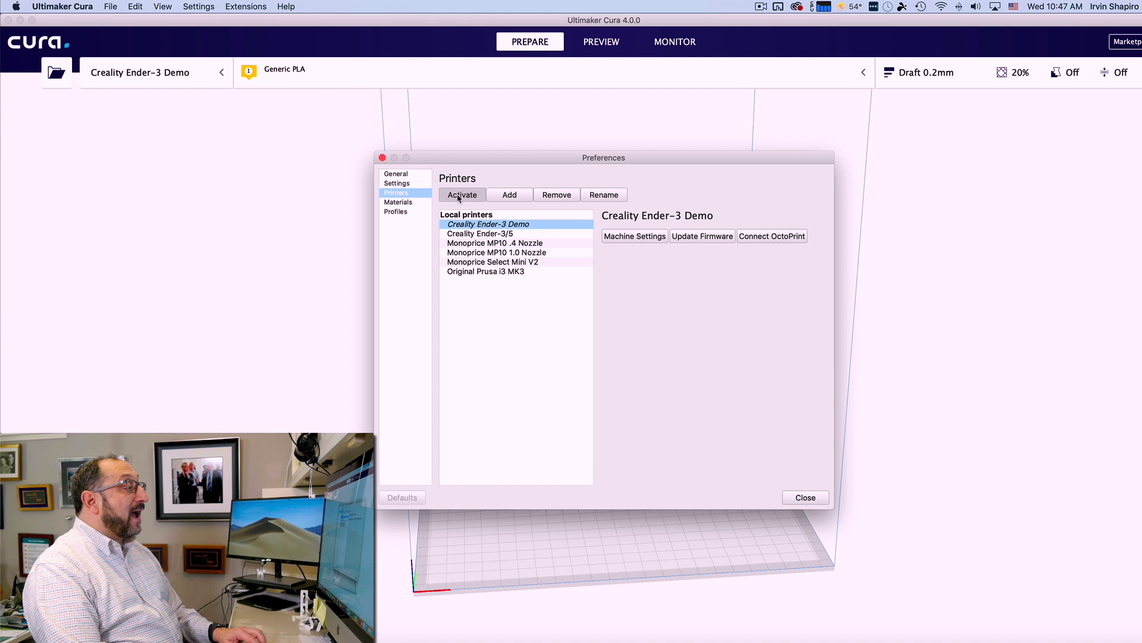
left_click(807, 498)
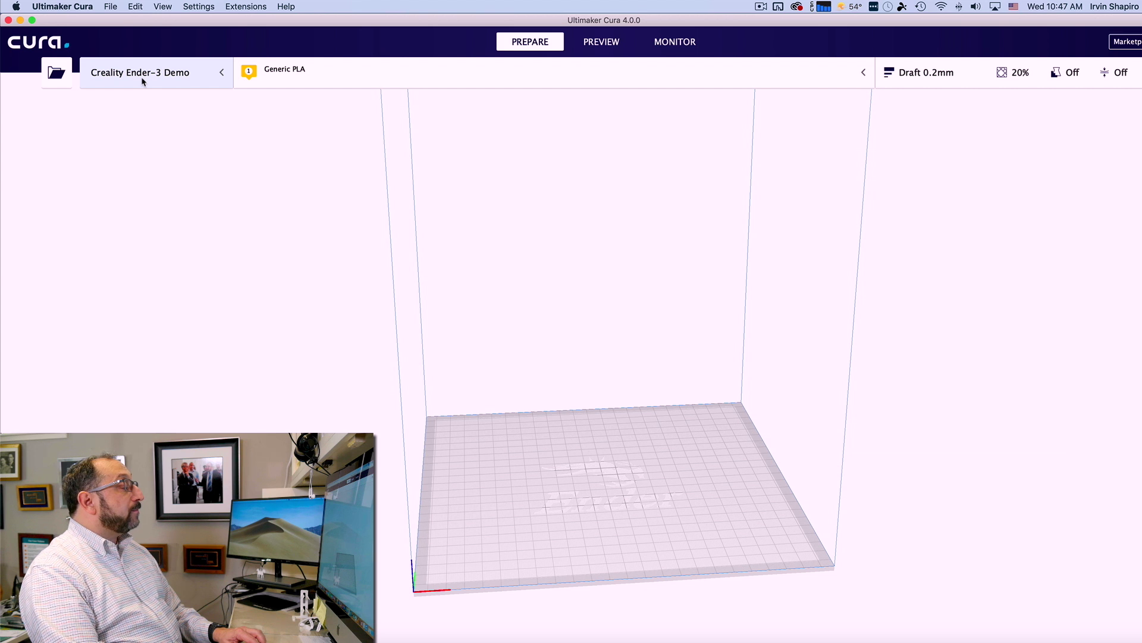
- Choose Generic PLA as the material and collapse the material panel
left_click(289, 72)
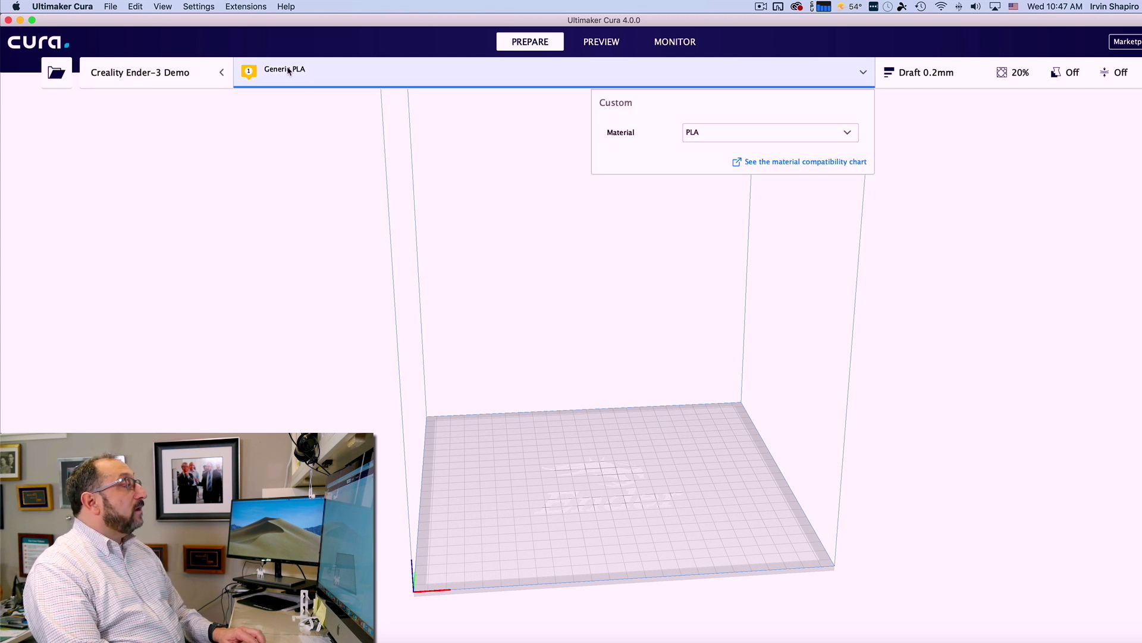
left_click(847, 132)
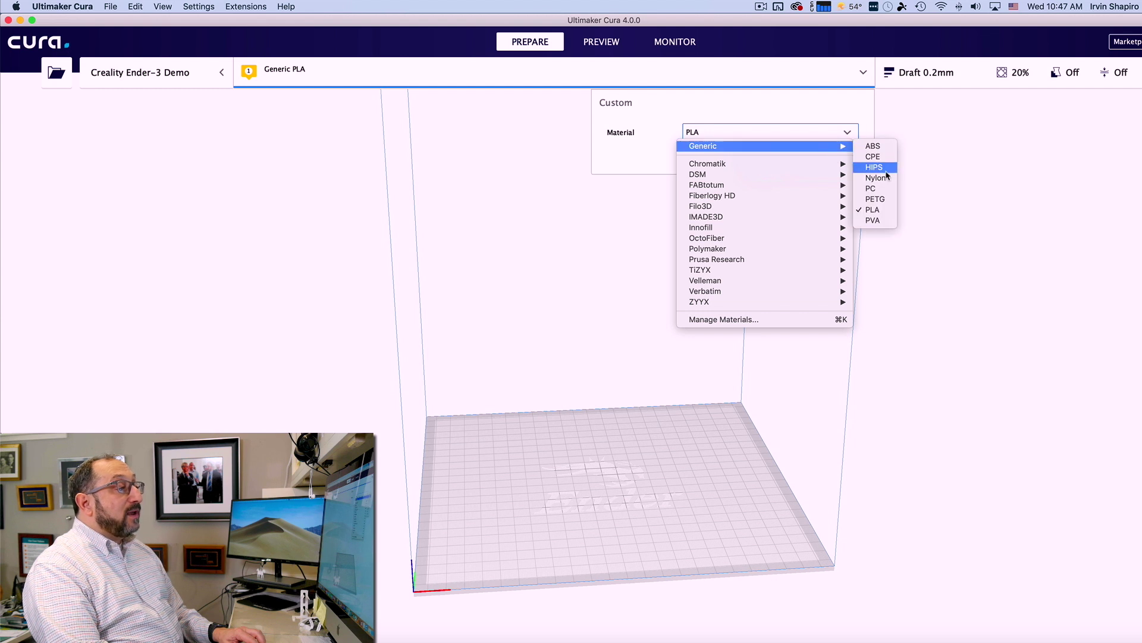
mouse_move(826, 149)
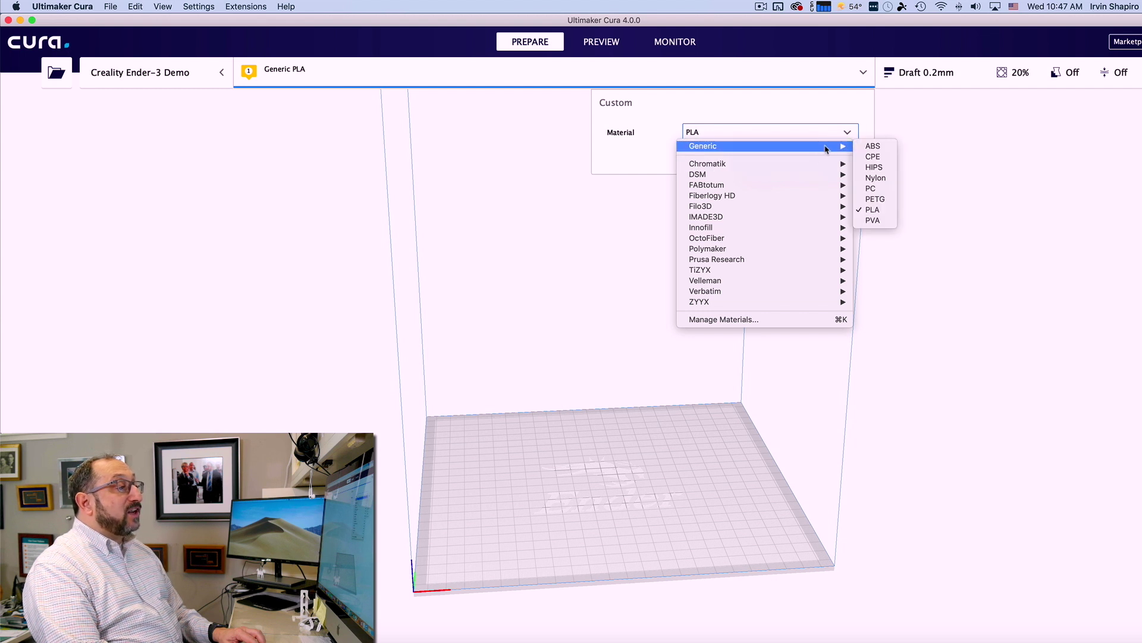
left_click(874, 211)
left_click(780, 140)
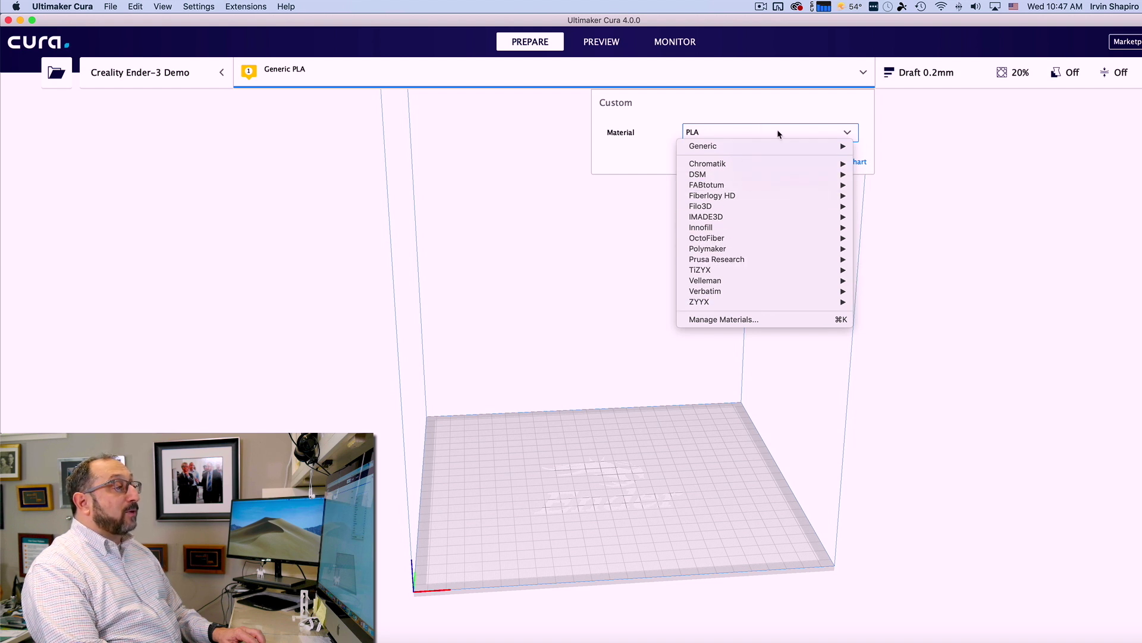
left_click(907, 143)
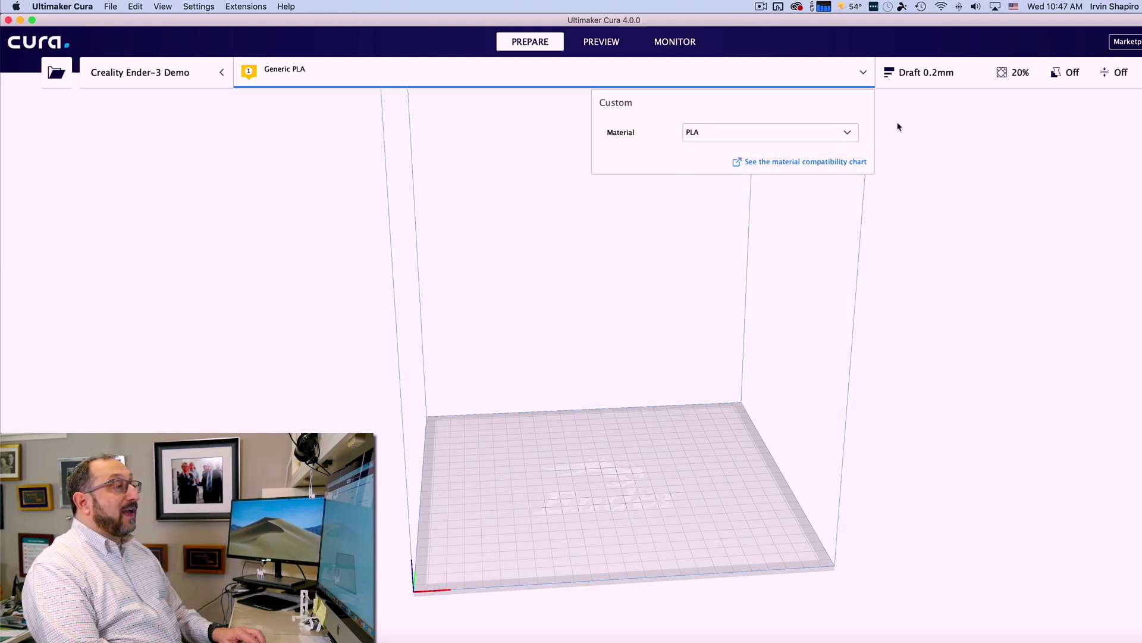
left_click(613, 261)
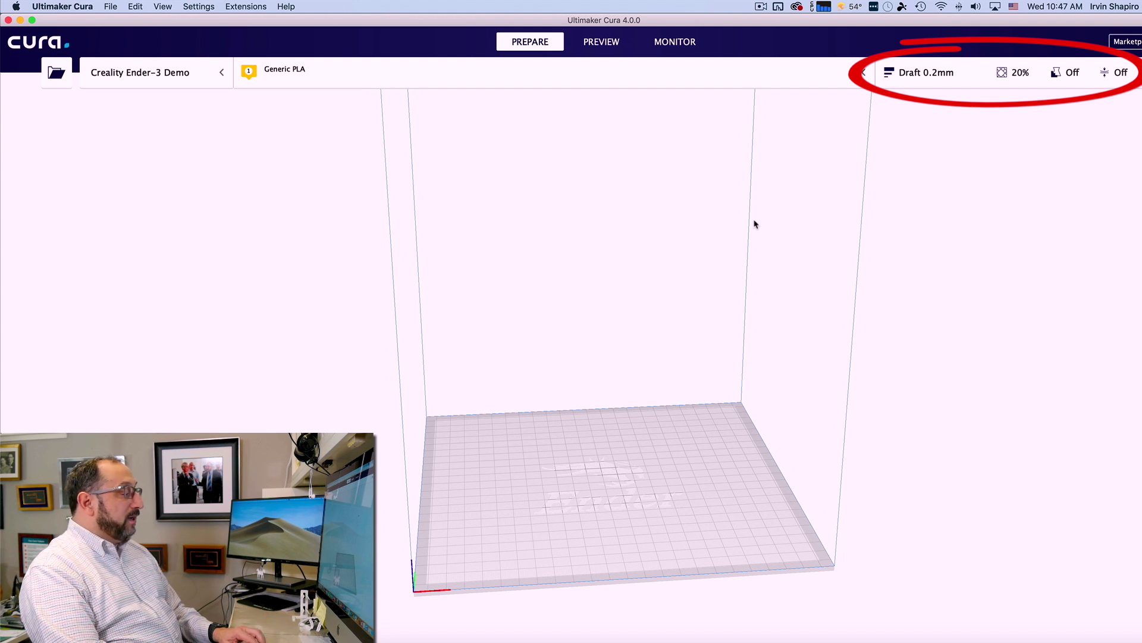
- Switch back to Chrome and reach the Thingiverse home page by entering thingiverse.com
key("super+Tab")
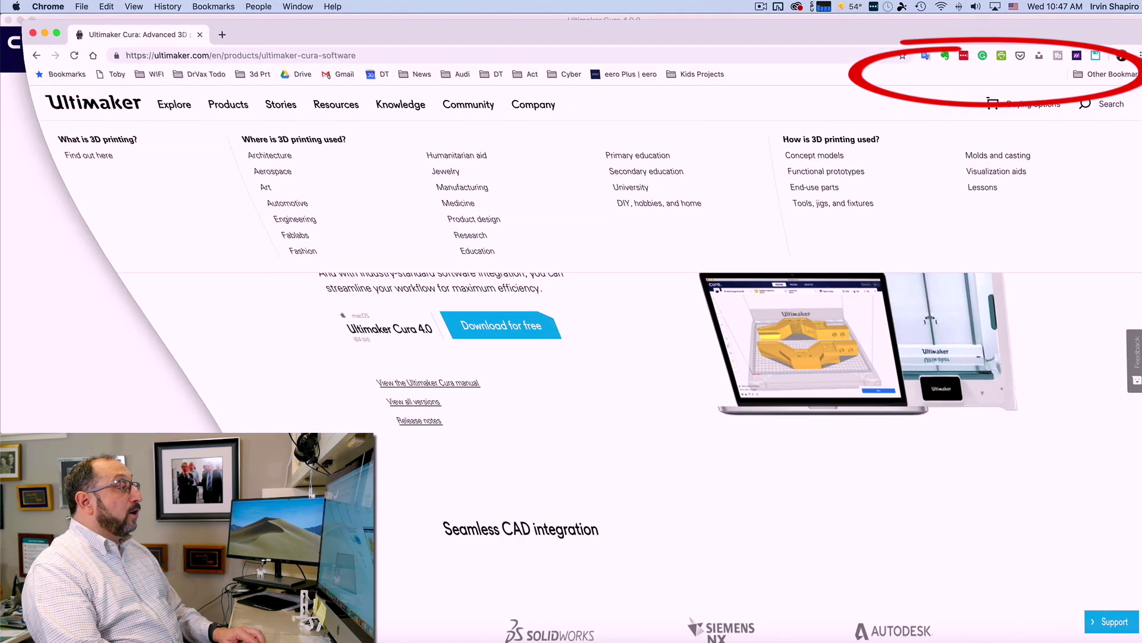
left_click(368, 54)
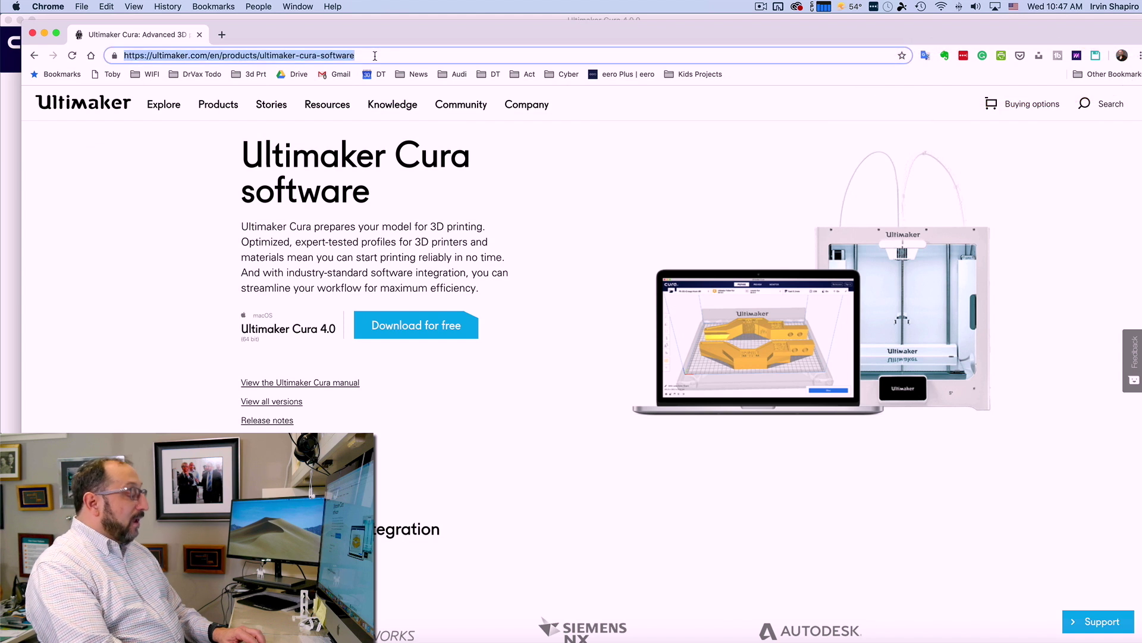
type("thingi")
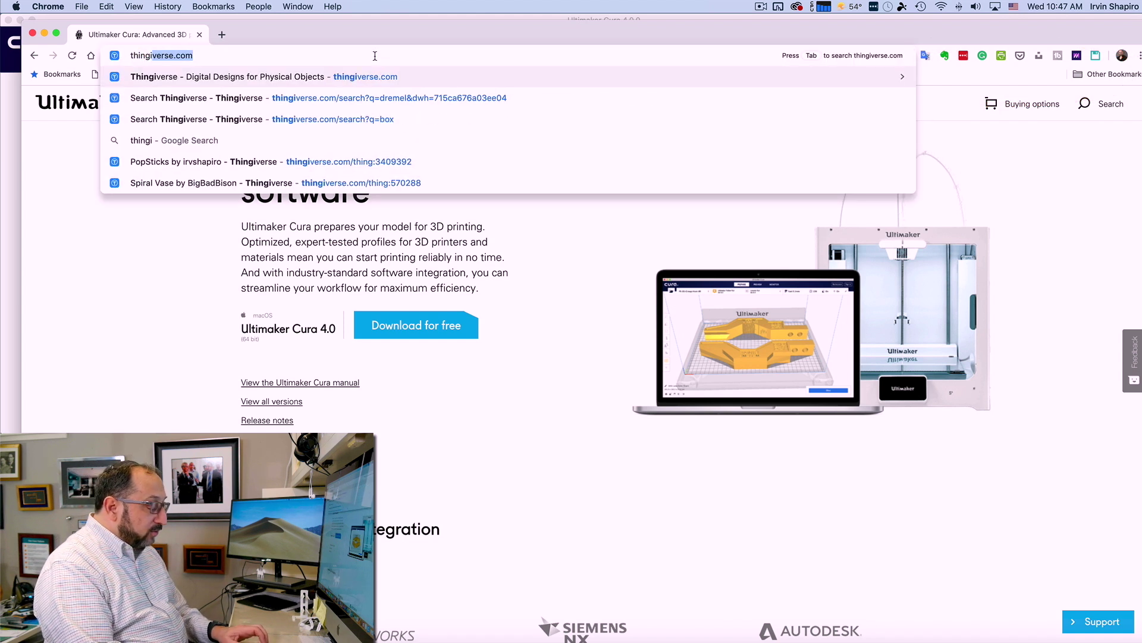
type("verse.con")
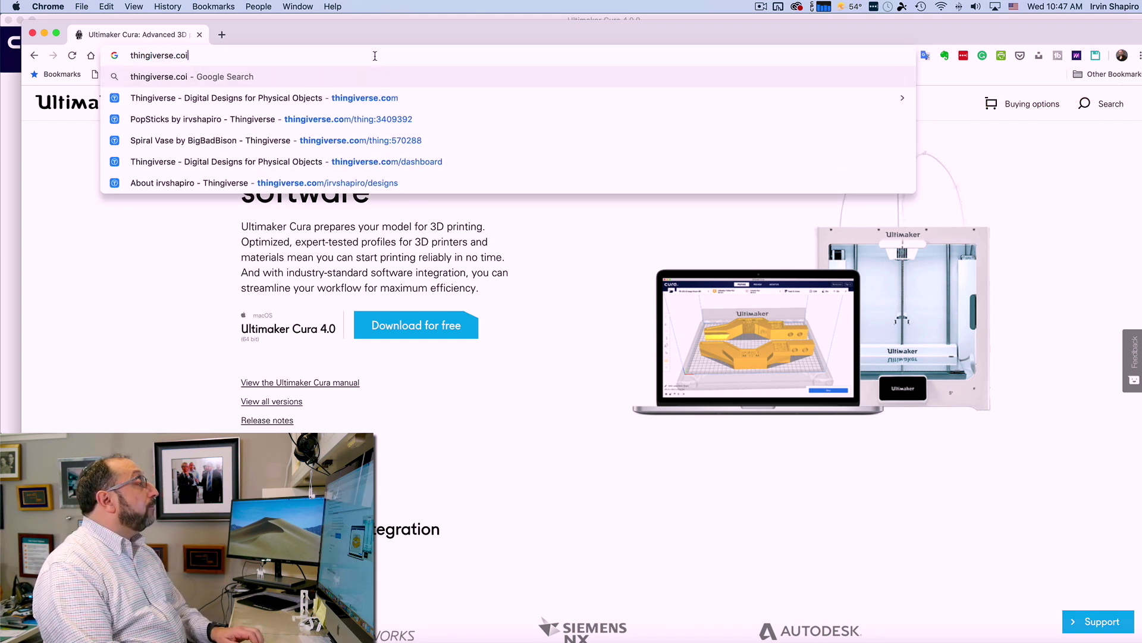
key("BackSpace")
type("=m")
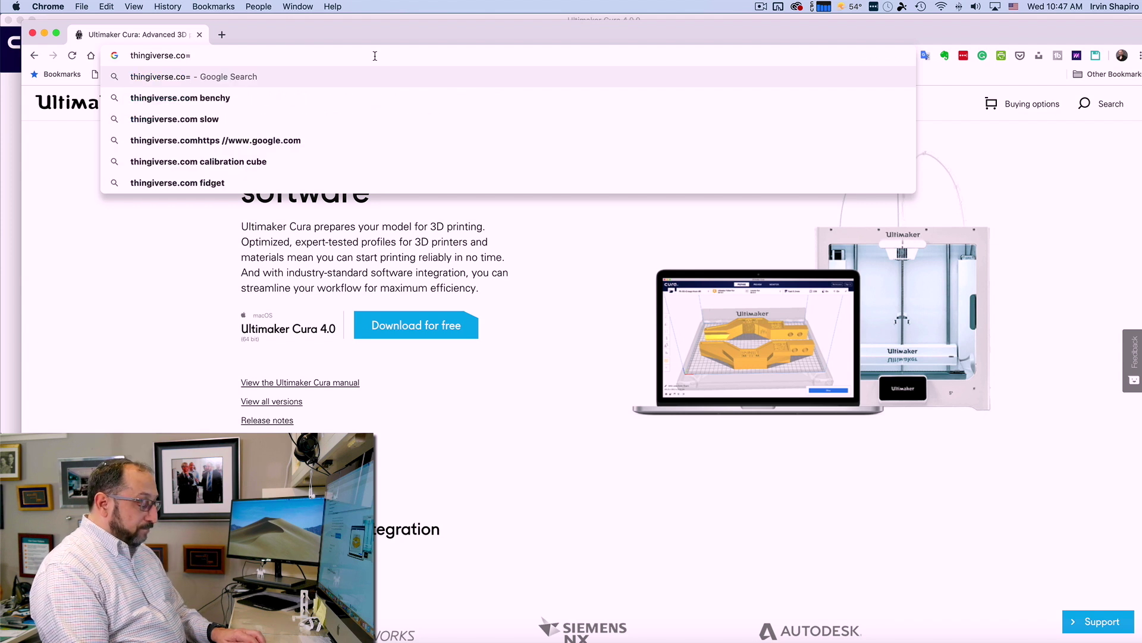
key("Return")
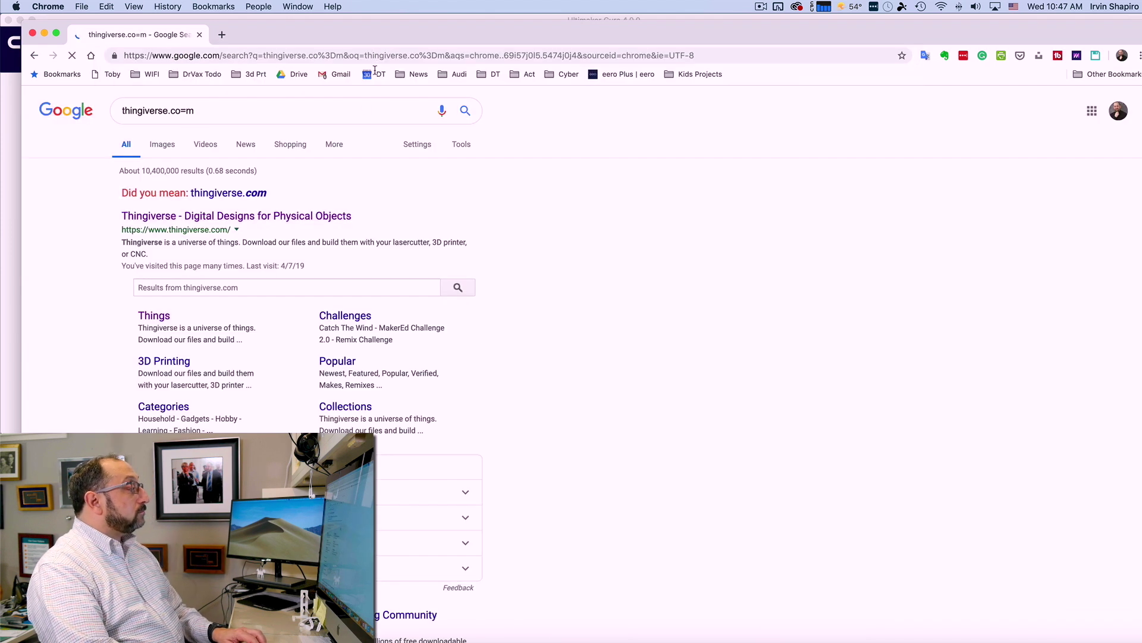
left_click(242, 220)
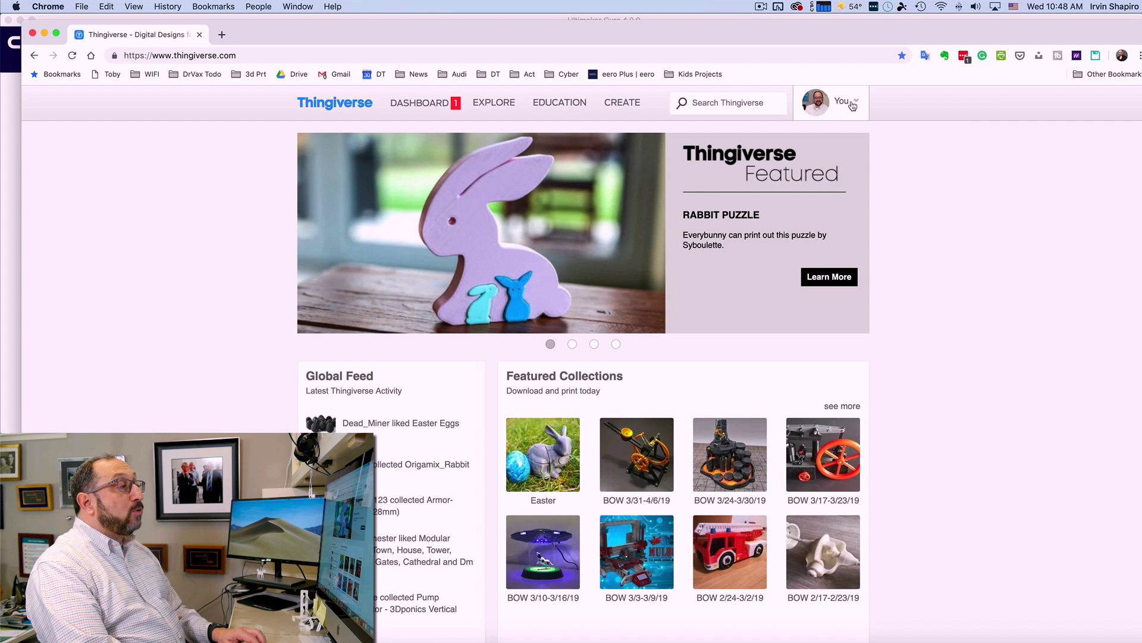
- Search Thingiverse for 'calicat' and open the CaliCat Keychain design from the results
left_click(763, 104)
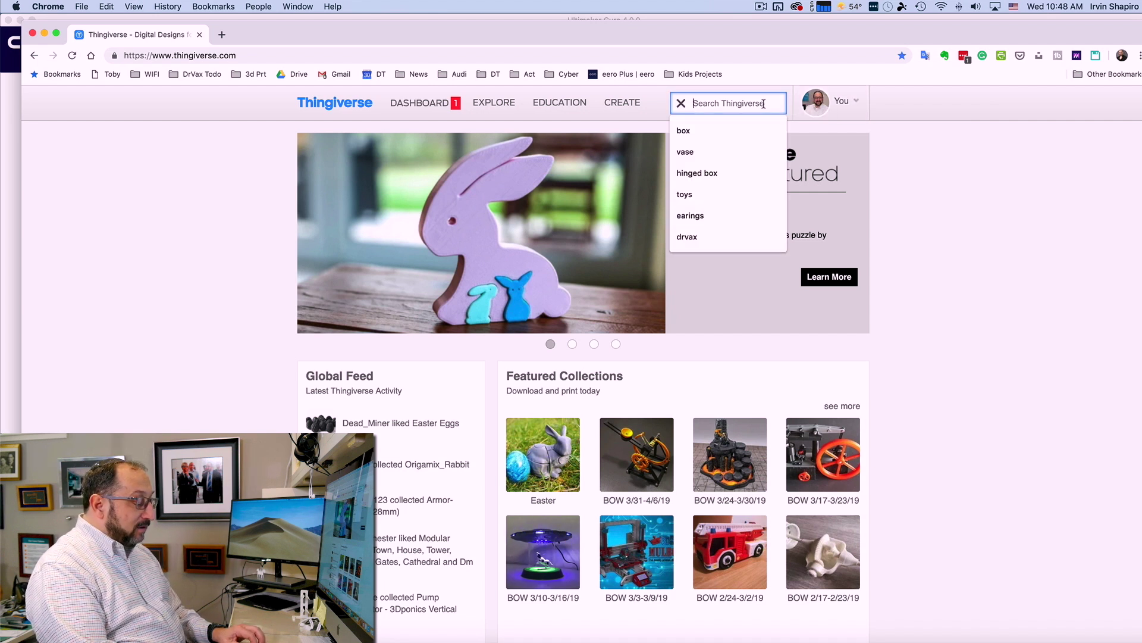
type("cal")
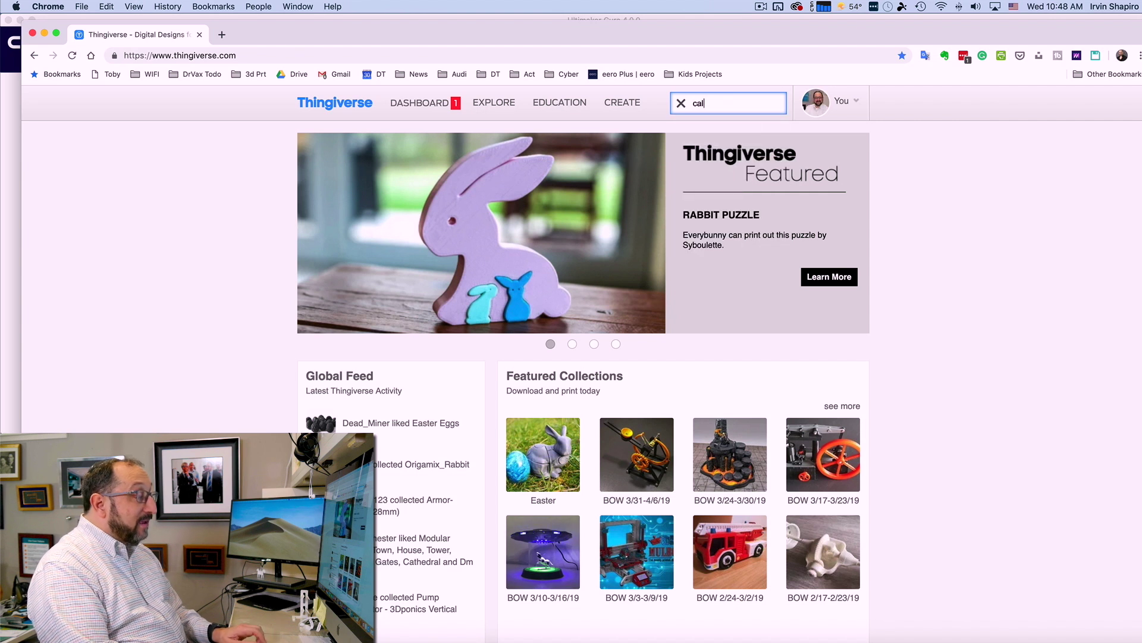
type("icat")
key("Return")
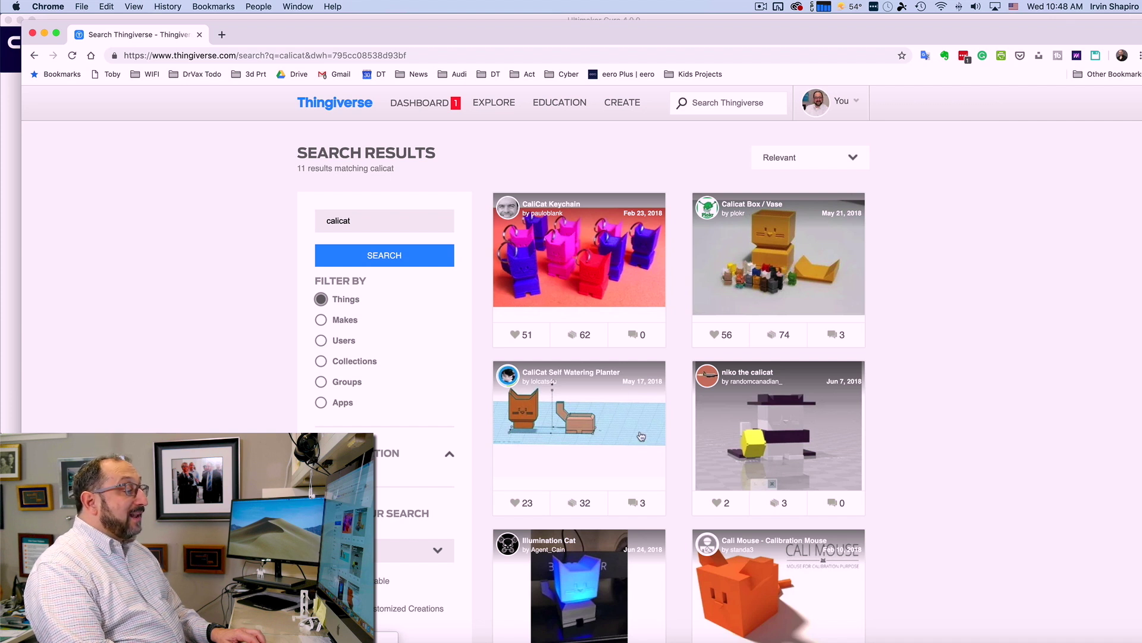
scroll(749, 439, "down", 5)
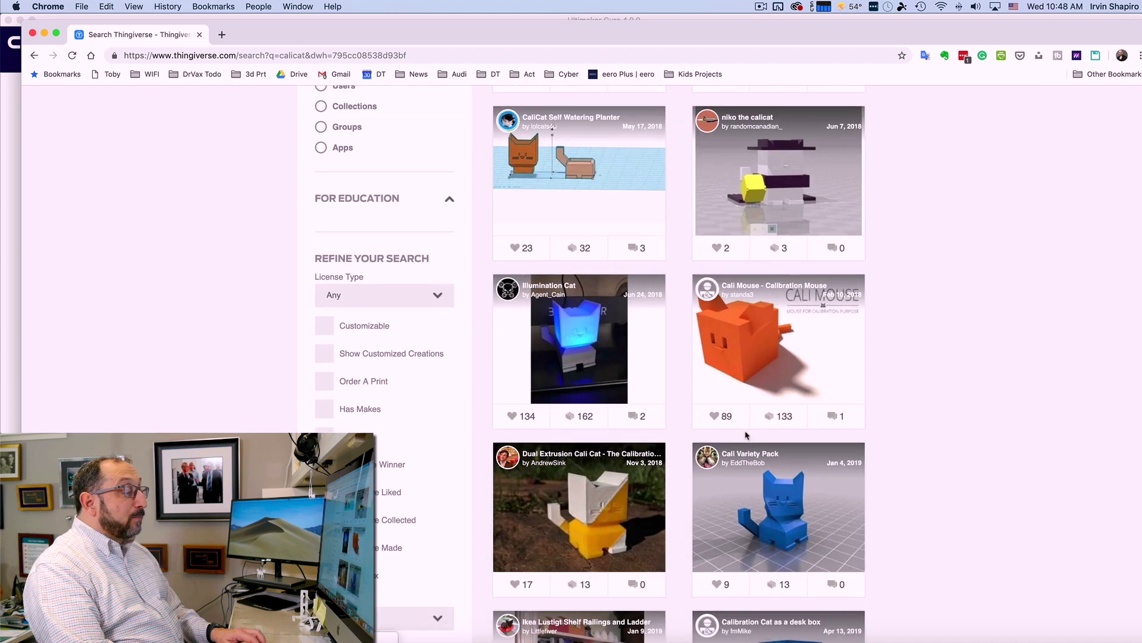
scroll(747, 435, "down", 7)
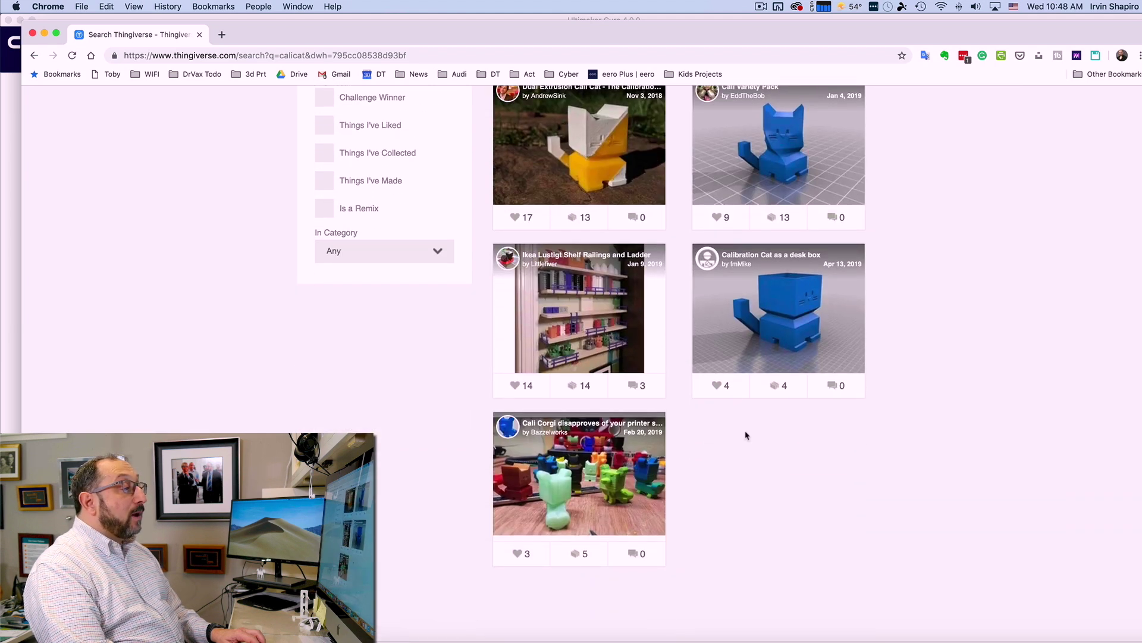
scroll(746, 435, "up", 8)
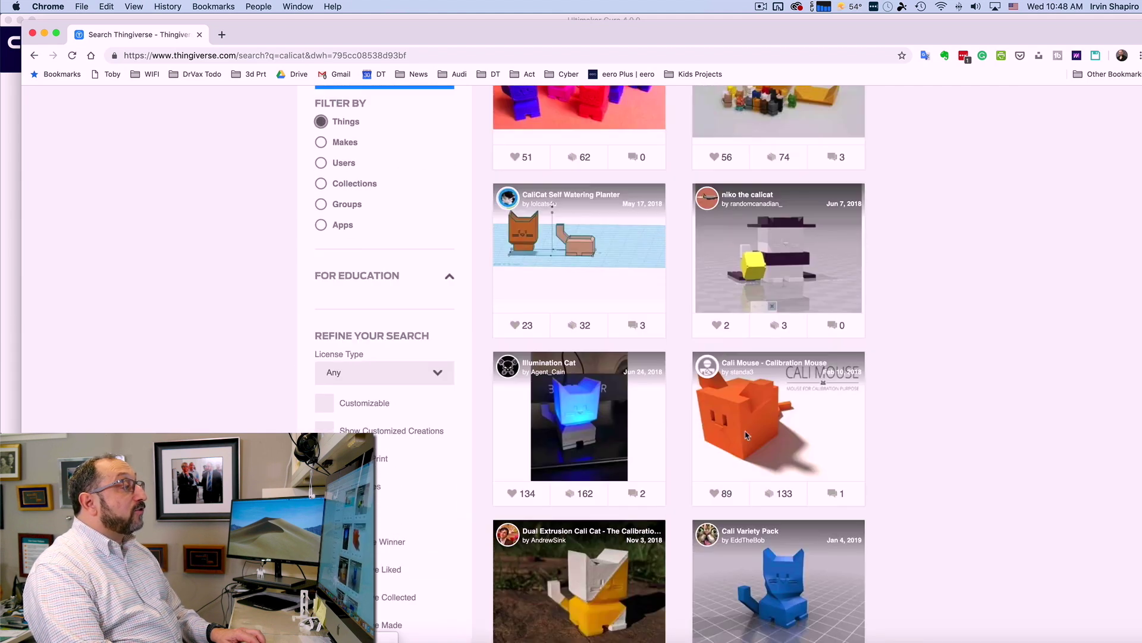
scroll(746, 435, "up", 3)
scroll(747, 435, "up", 1)
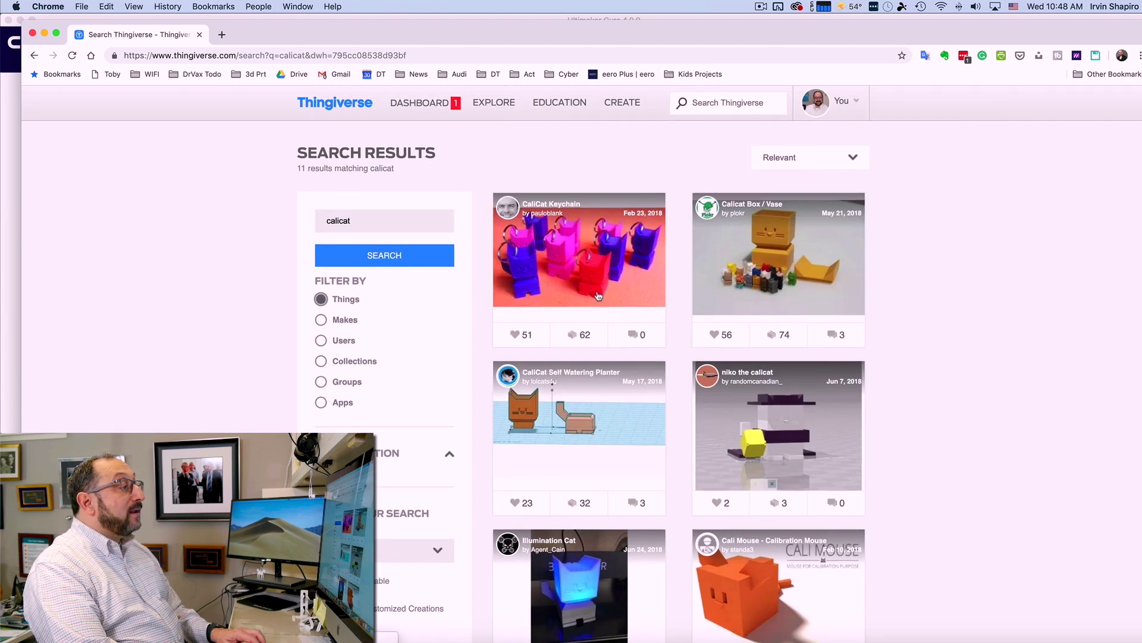
left_click(597, 281)
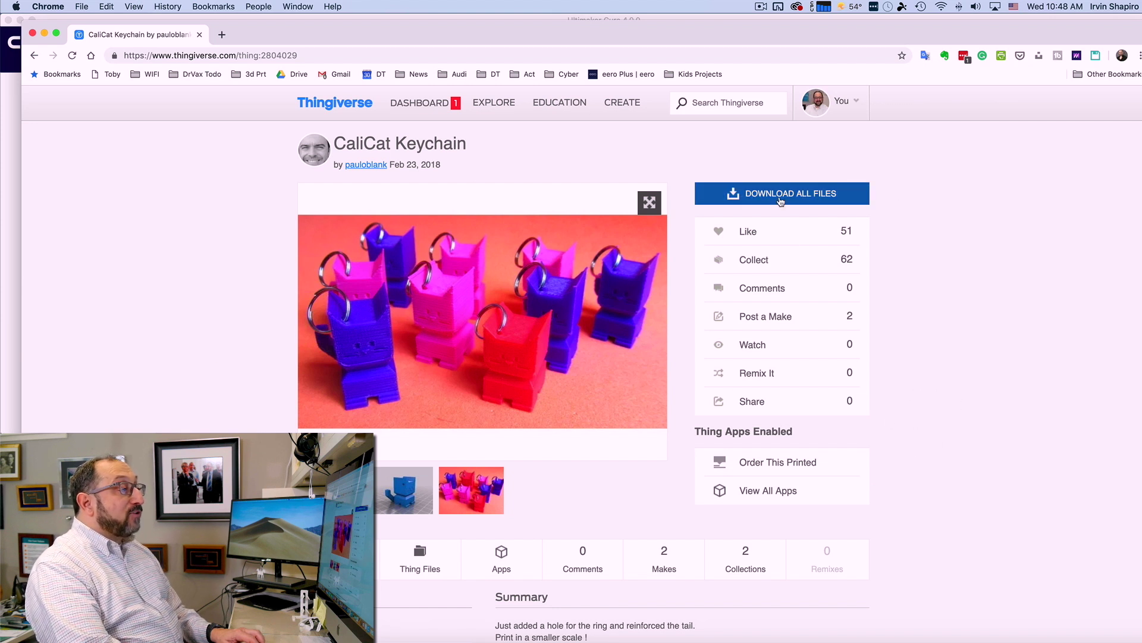
- Download Calicat-Keychain.STL from the design's Thing Files list and confirm it (1.2 MB) in Downloads
left_click(780, 202)
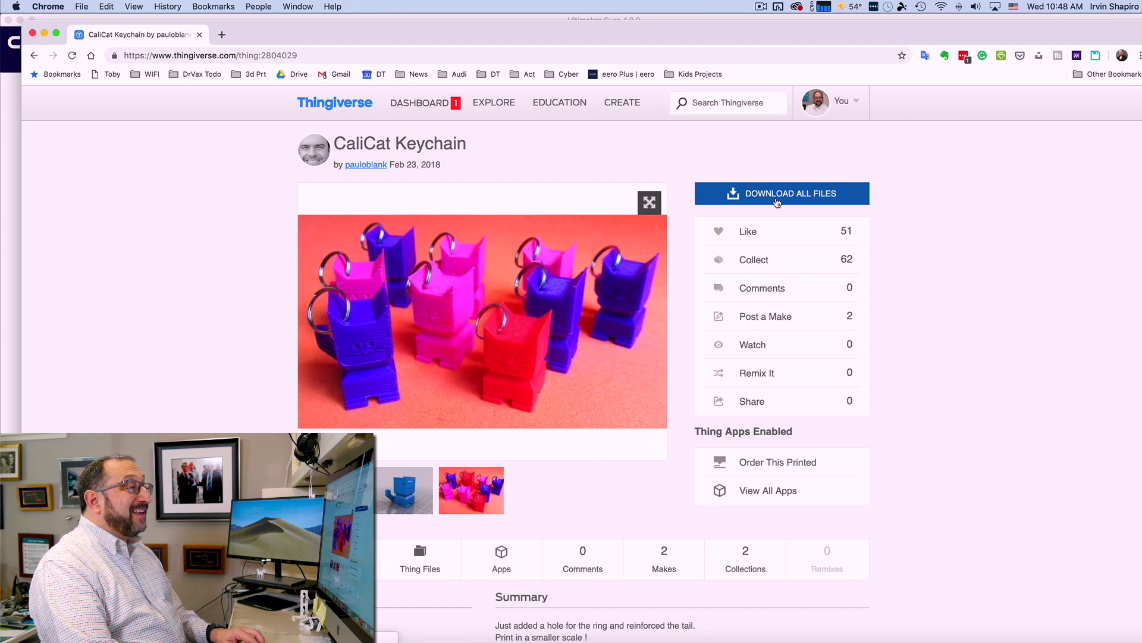
scroll(689, 295, "down", 5)
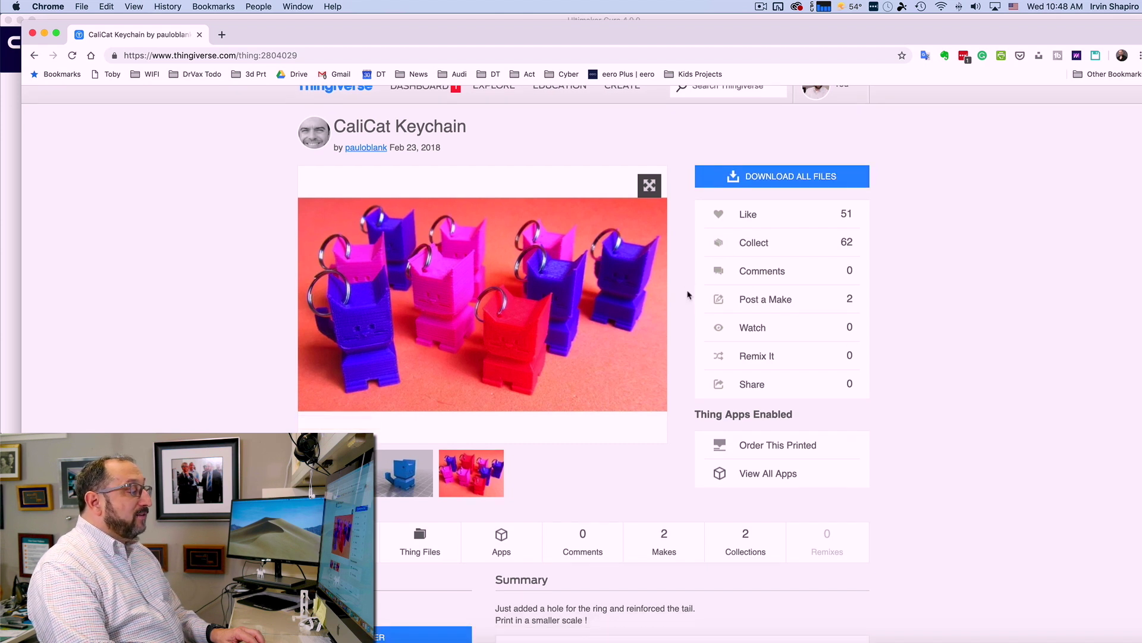
scroll(689, 295, "down", 4)
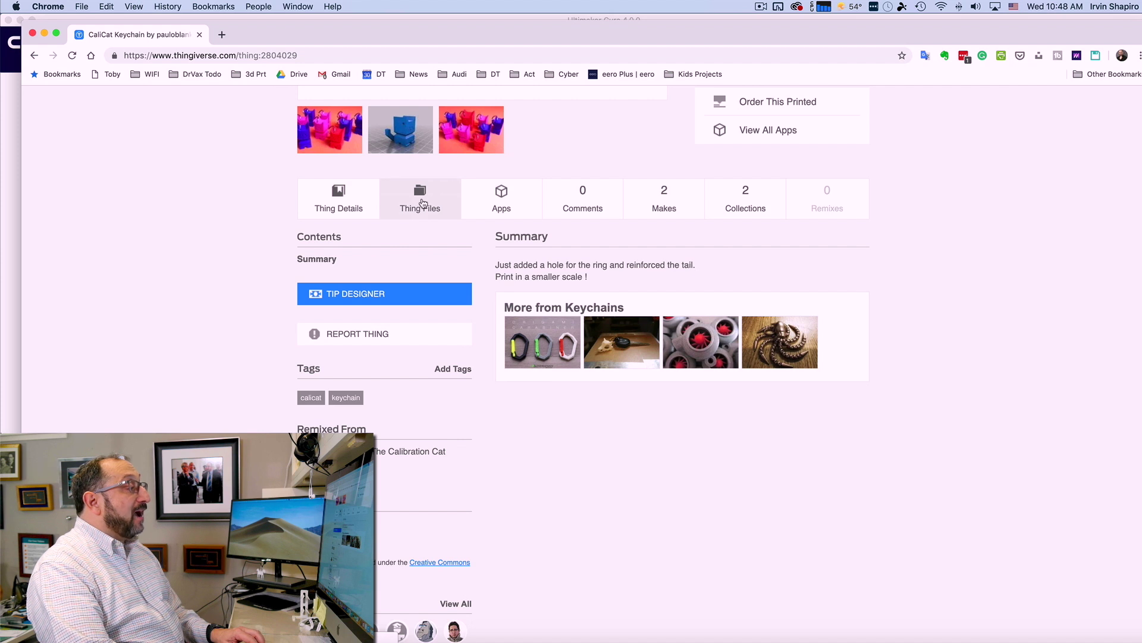
left_click(422, 202)
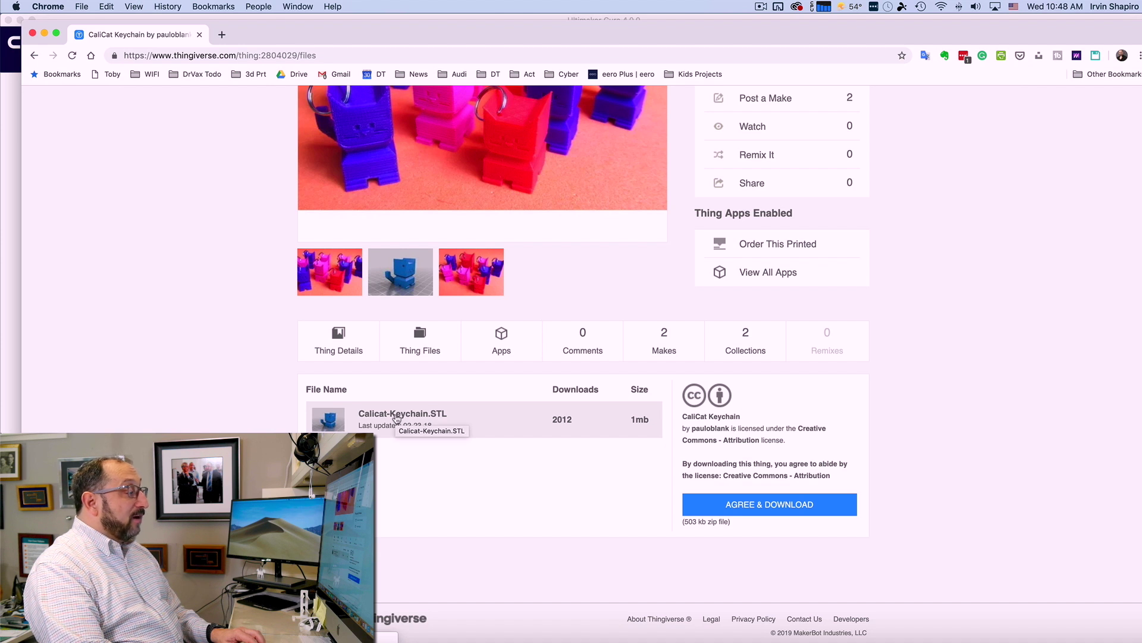
left_click(396, 418)
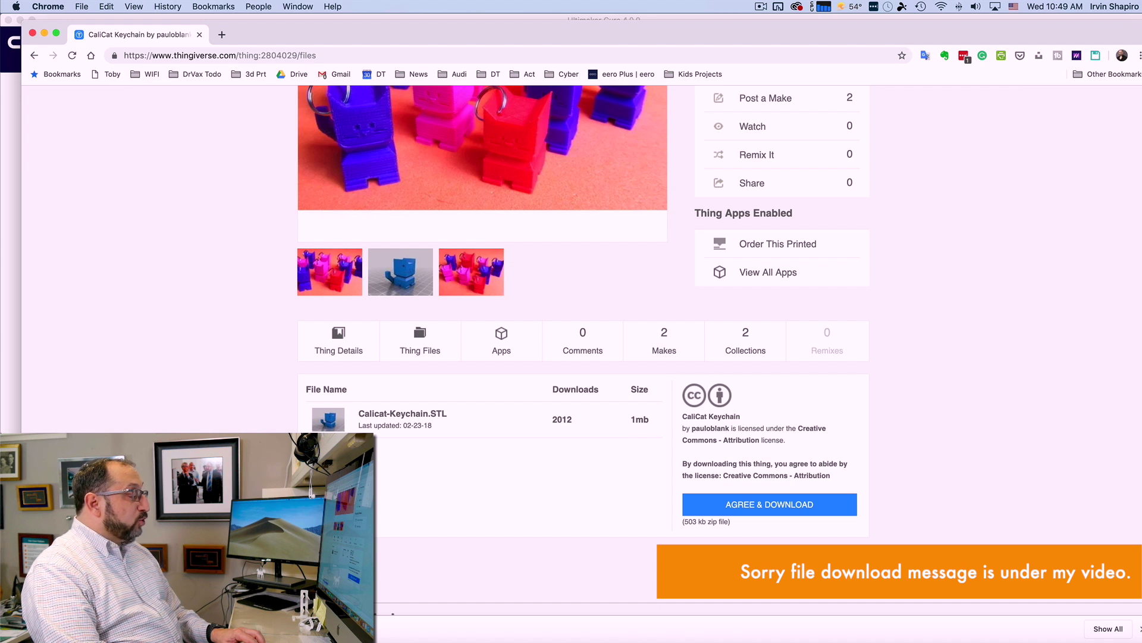
left_click(119, 595)
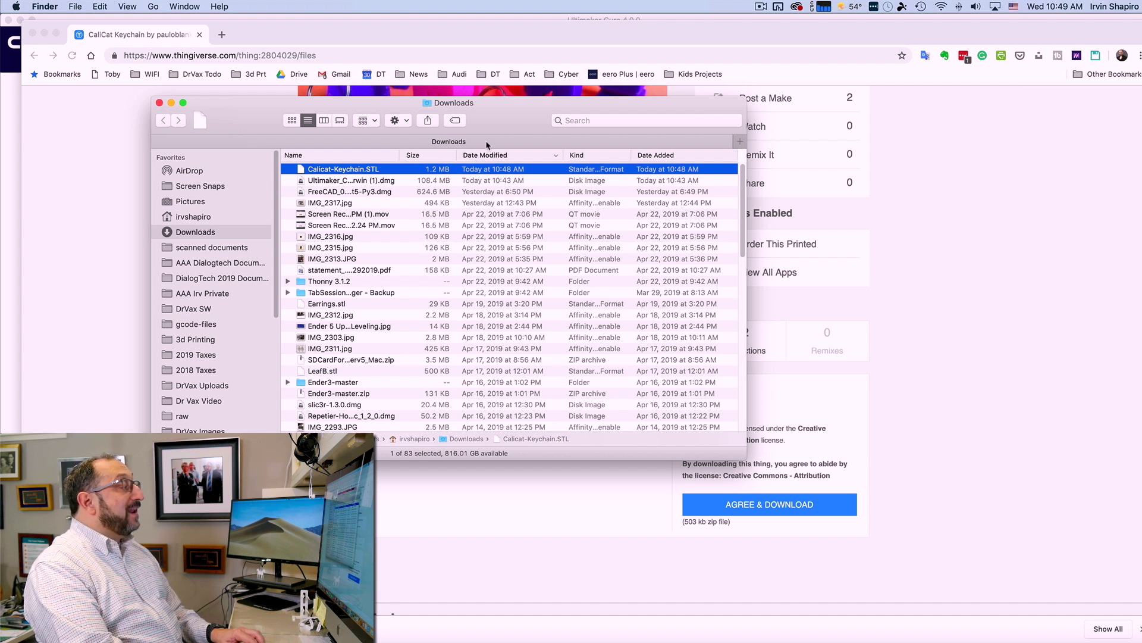
left_click(159, 103)
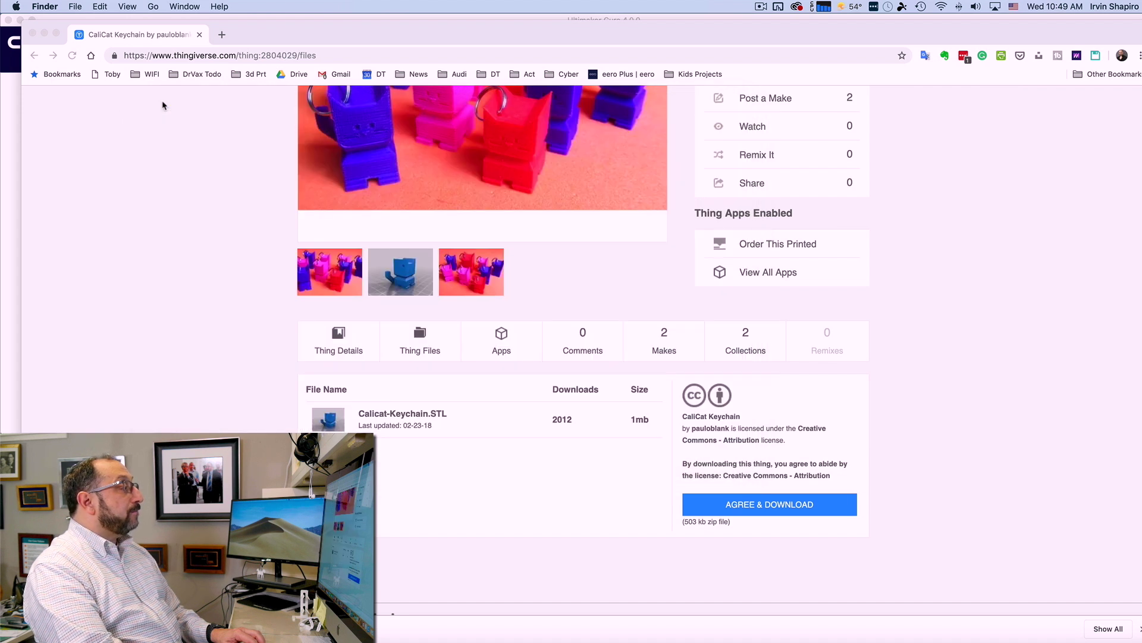
- Back in Cura, open Calicat-Keychain.STL from the Downloads folder onto the Ender-3 plate
left_click(33, 34)
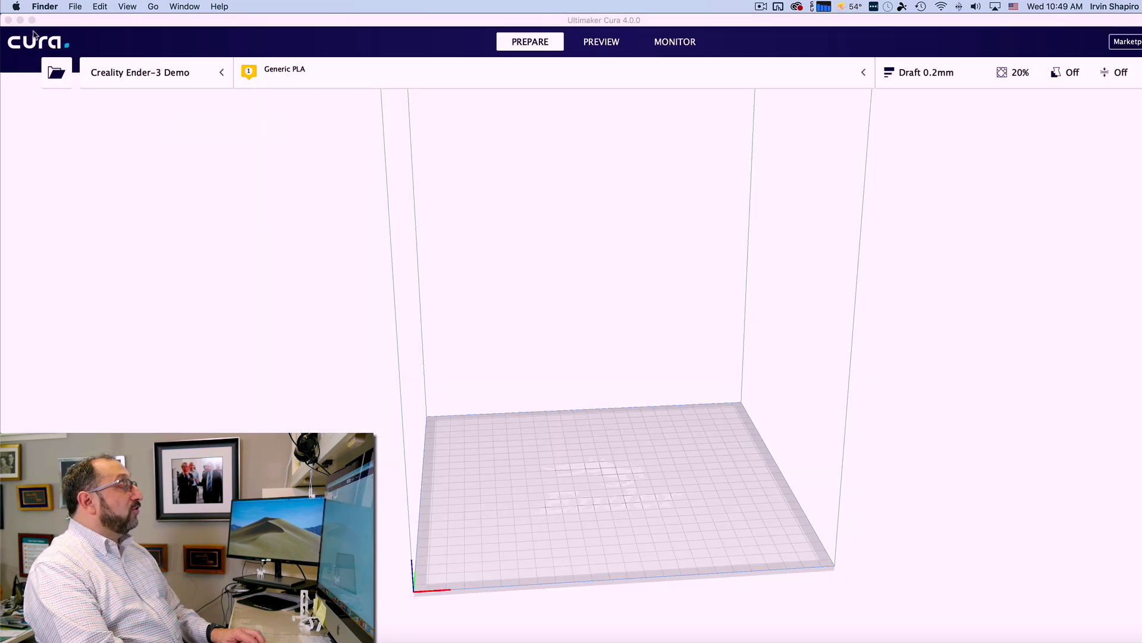
left_click(257, 37)
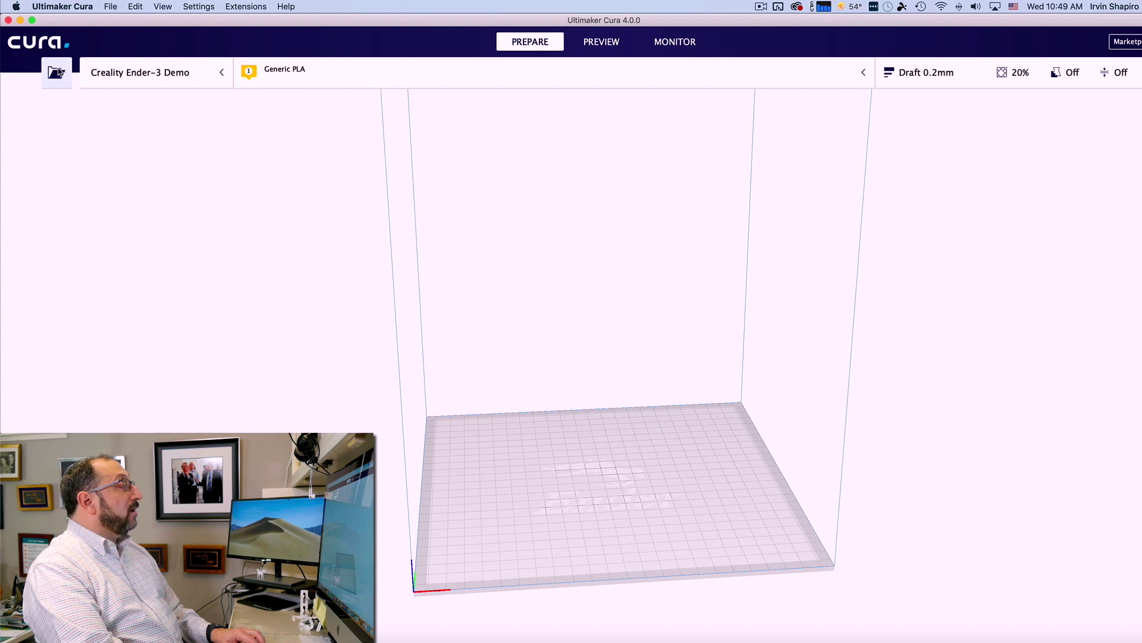
left_click(57, 73)
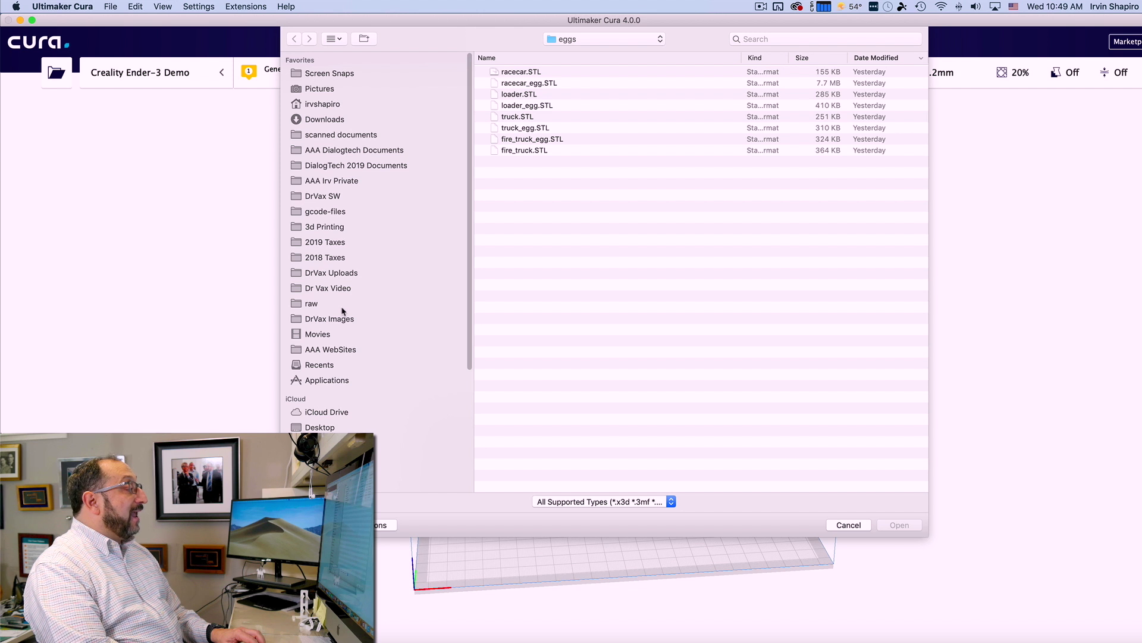
left_click(322, 122)
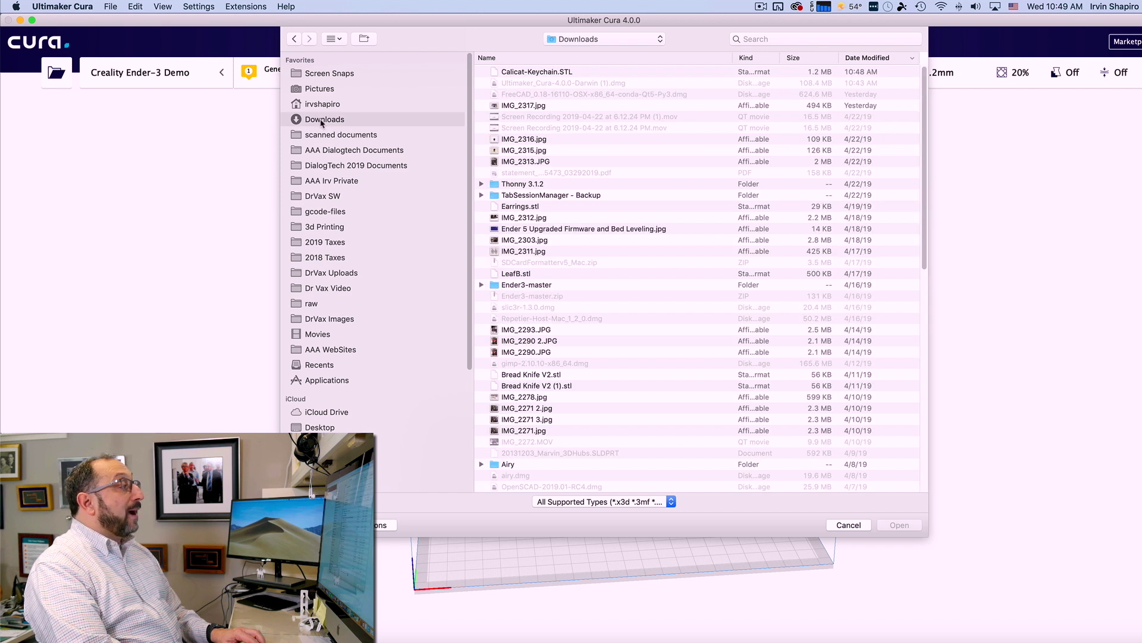
left_click(563, 73)
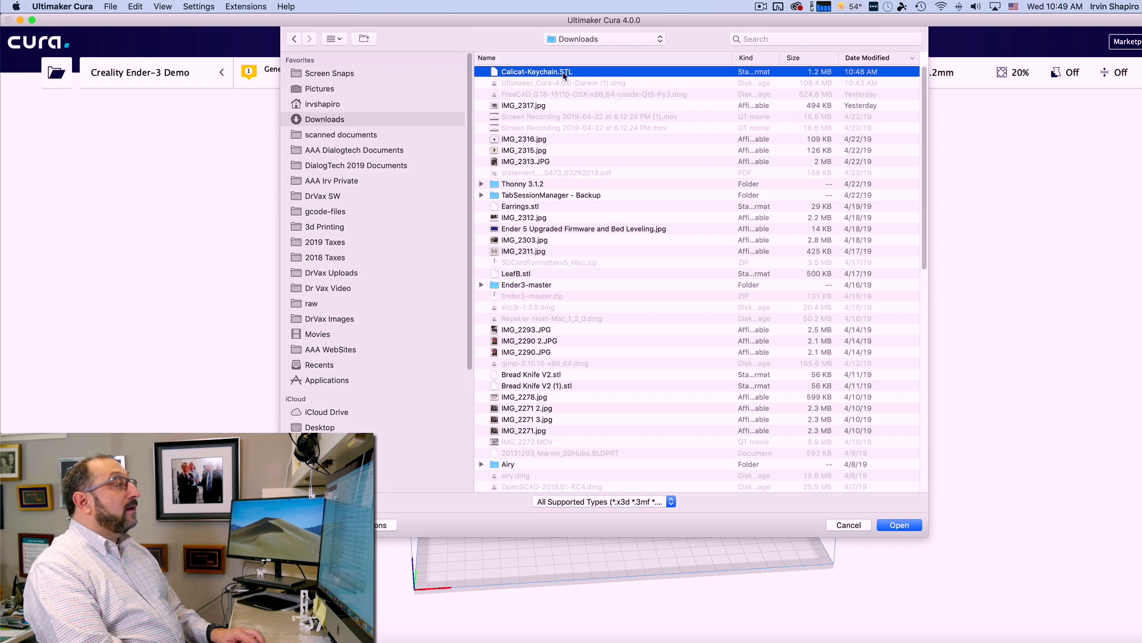
left_click(901, 526)
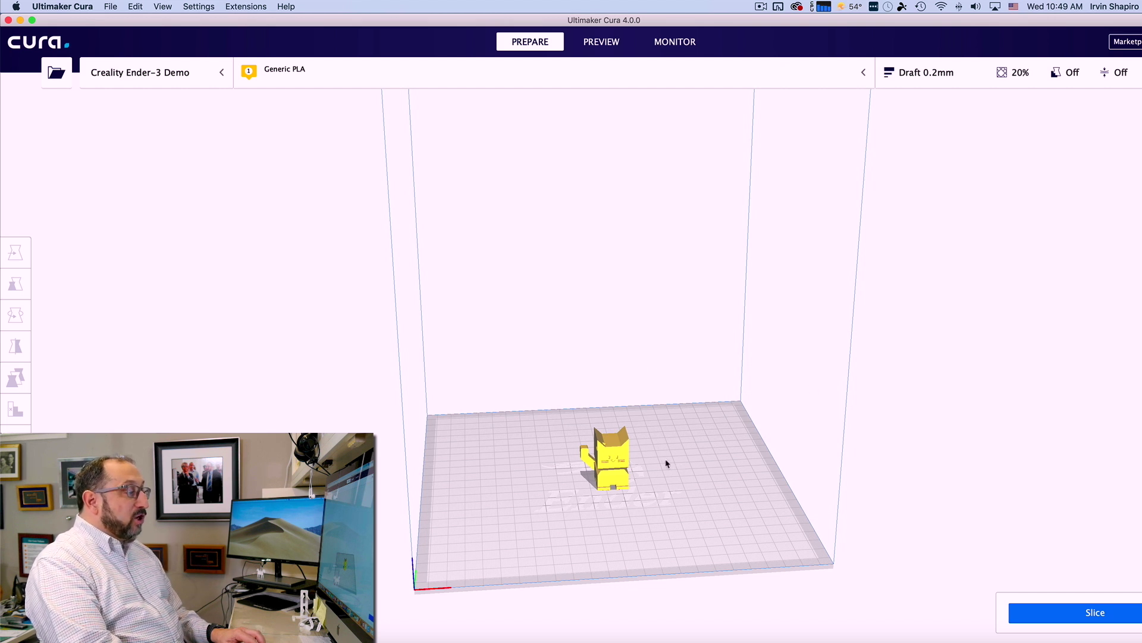
- Inspect the keychain cat from several angles, then slice it for a 37-minute, 6 g print
scroll(667, 463, "up", 10)
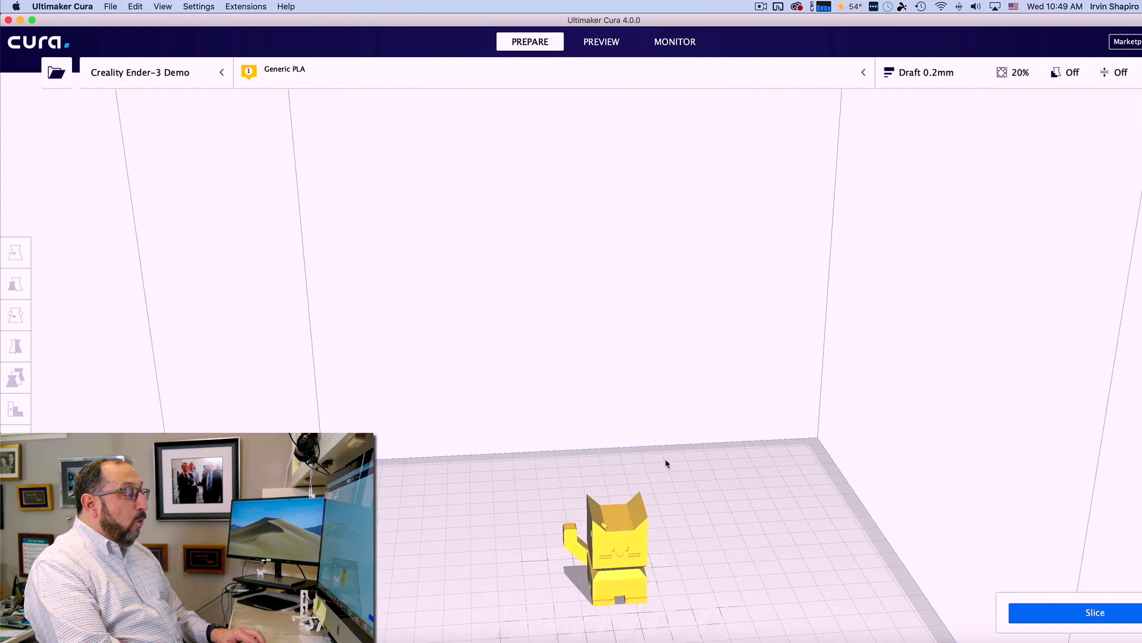
scroll(667, 463, "down", 5)
scroll(666, 463, "up", 5)
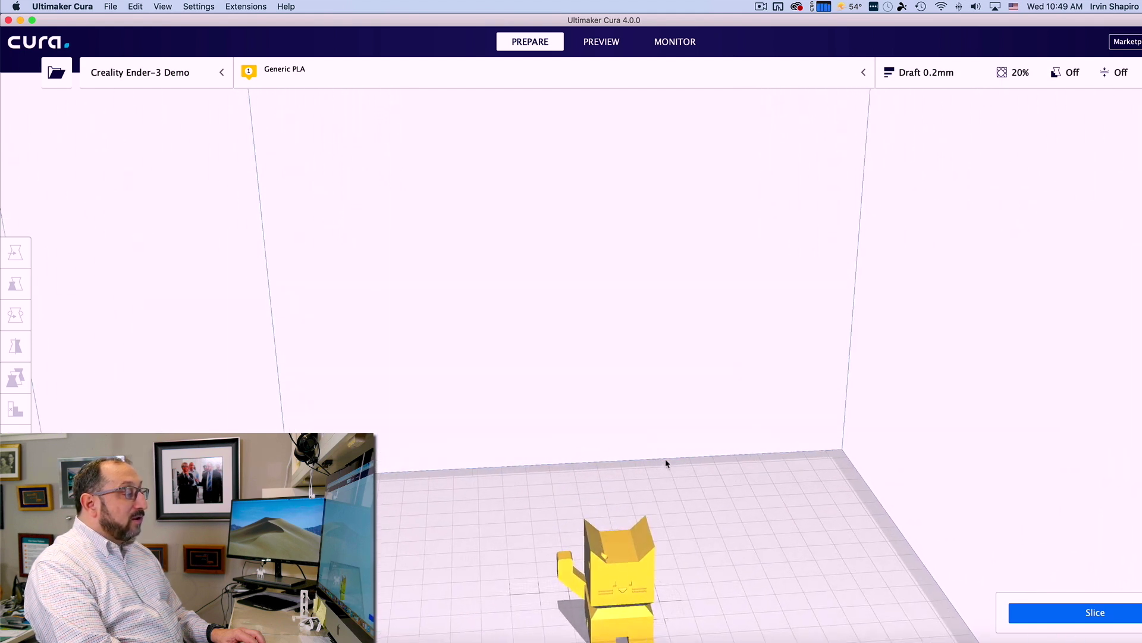
scroll(667, 463, "down", 5)
scroll(666, 463, "up", 2)
scroll(666, 463, "down", 2)
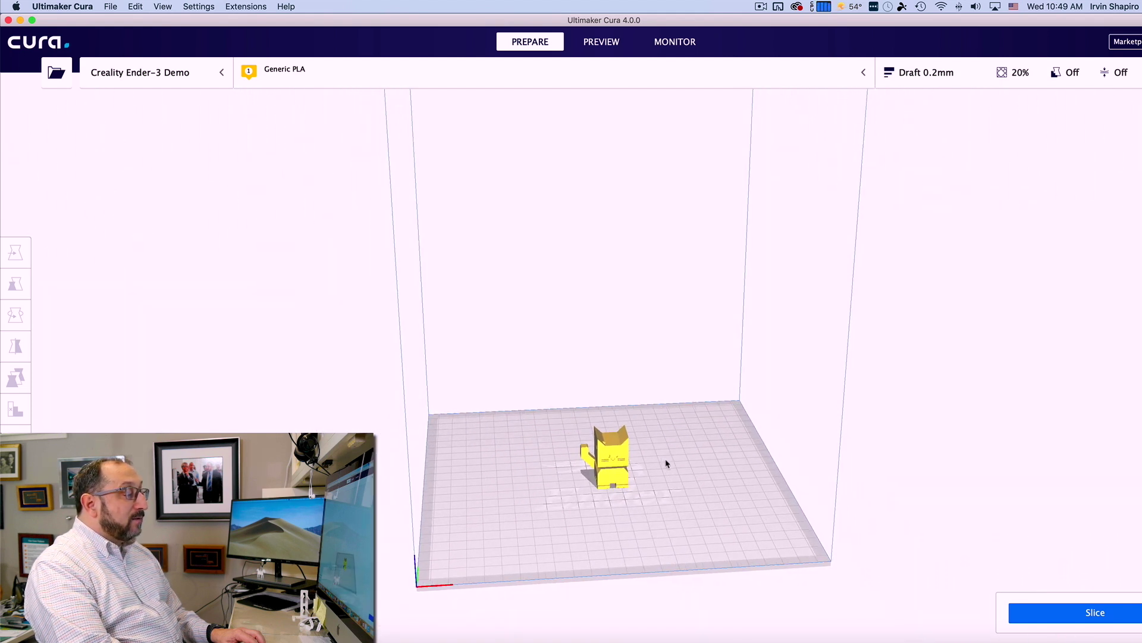
mouse_move(667, 463)
right_mouse_down()
mouse_move(663, 408)
mouse_move(658, 495)
mouse_move(574, 484)
mouse_move(576, 416)
mouse_move(645, 410)
mouse_move(658, 447)
right_mouse_up()
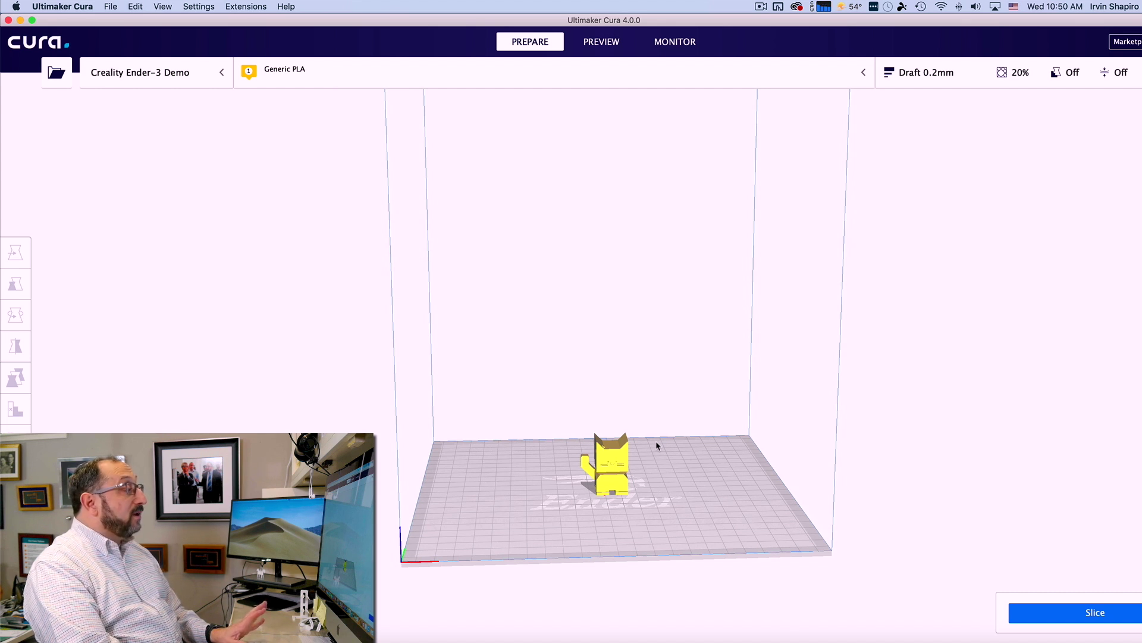
left_click(1089, 620)
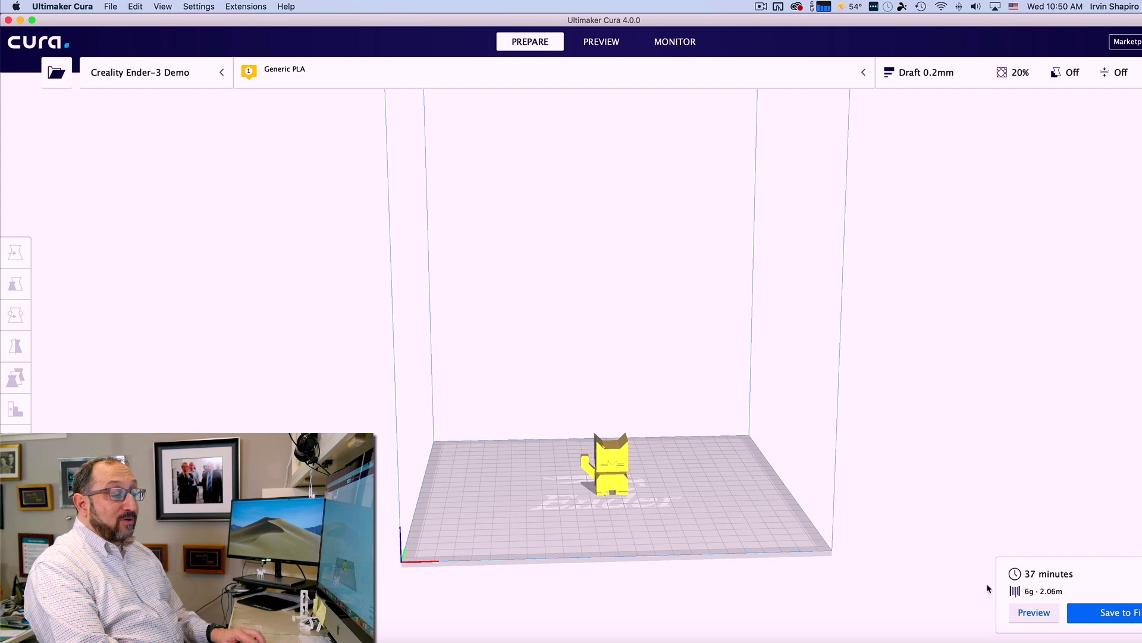
- Show the sliced cat in Preview and step the layer slider down and back up
left_click(1034, 613)
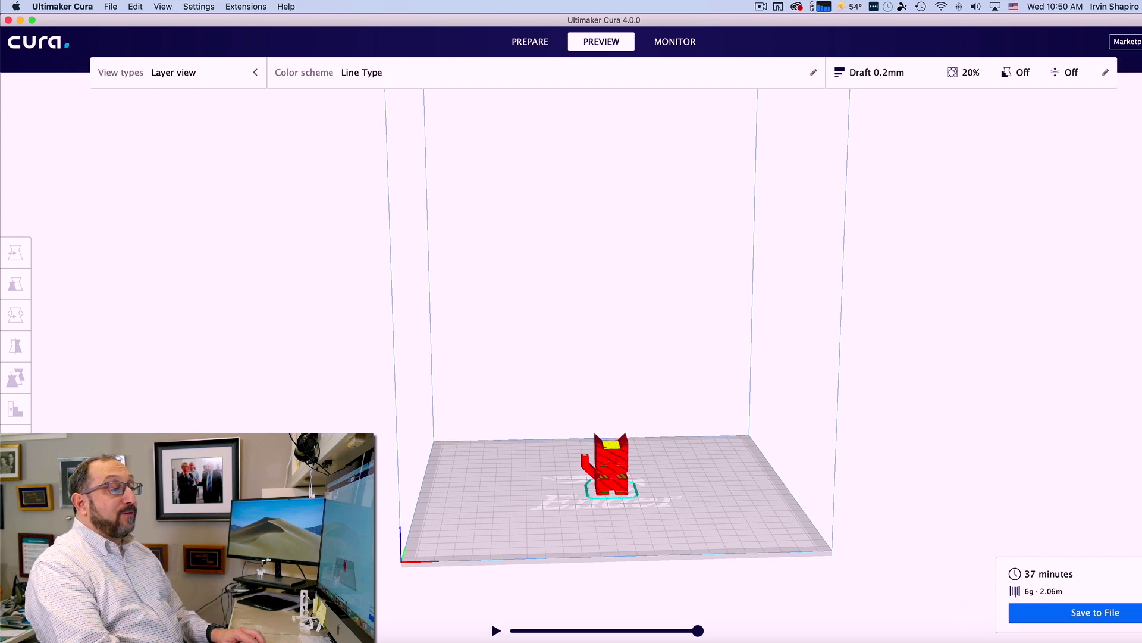
key("Down")
key("Down")
key("Down")
key("Down")
key("Down")
key("Down")
key("Down")
key("Down")
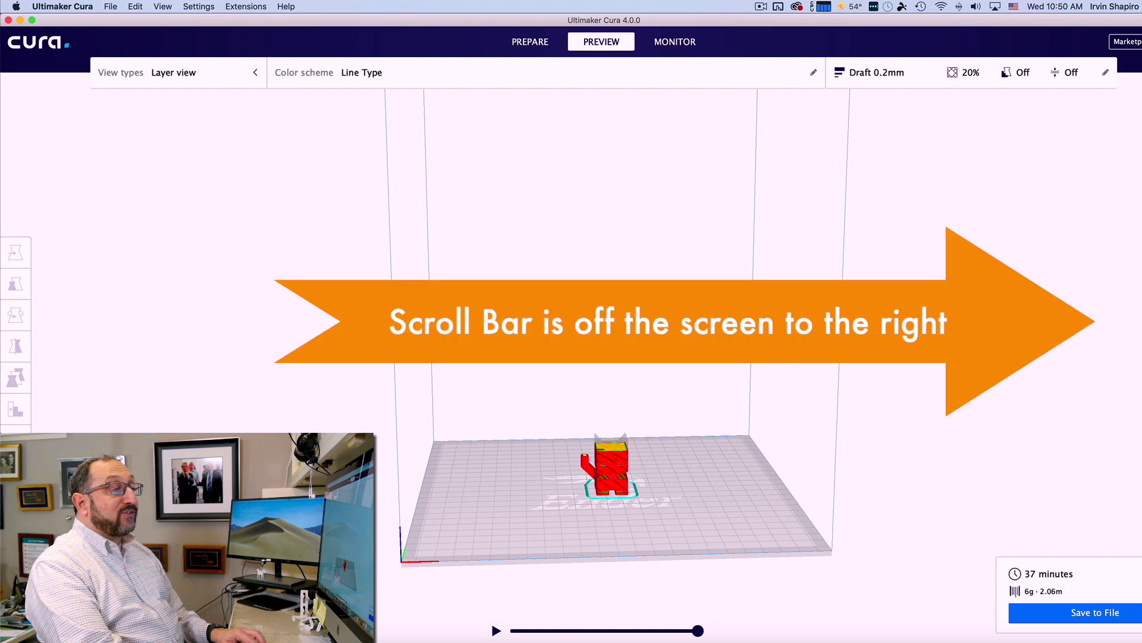
key("Down")
key("Down")
key("Down")
key("Down")
key("Down")
key("Down")
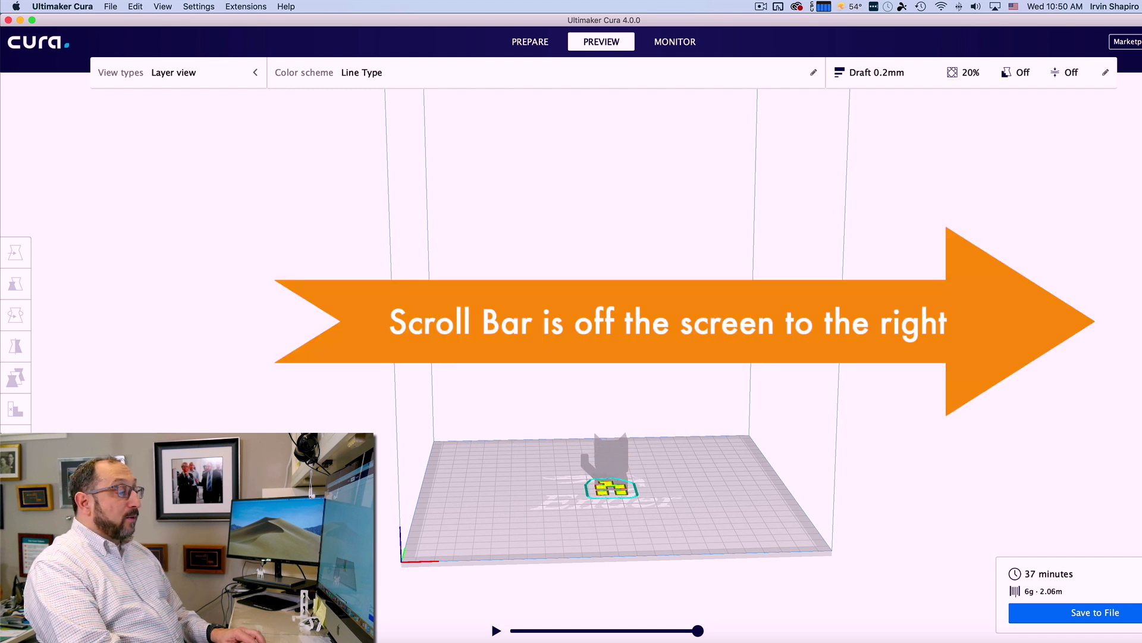
key("Up")
key("Up")
key("Up")
key("Up")
key("Up")
key("Up")
key("Up")
key("Up")
key("Up")
key("Up")
key("Up")
key("Up")
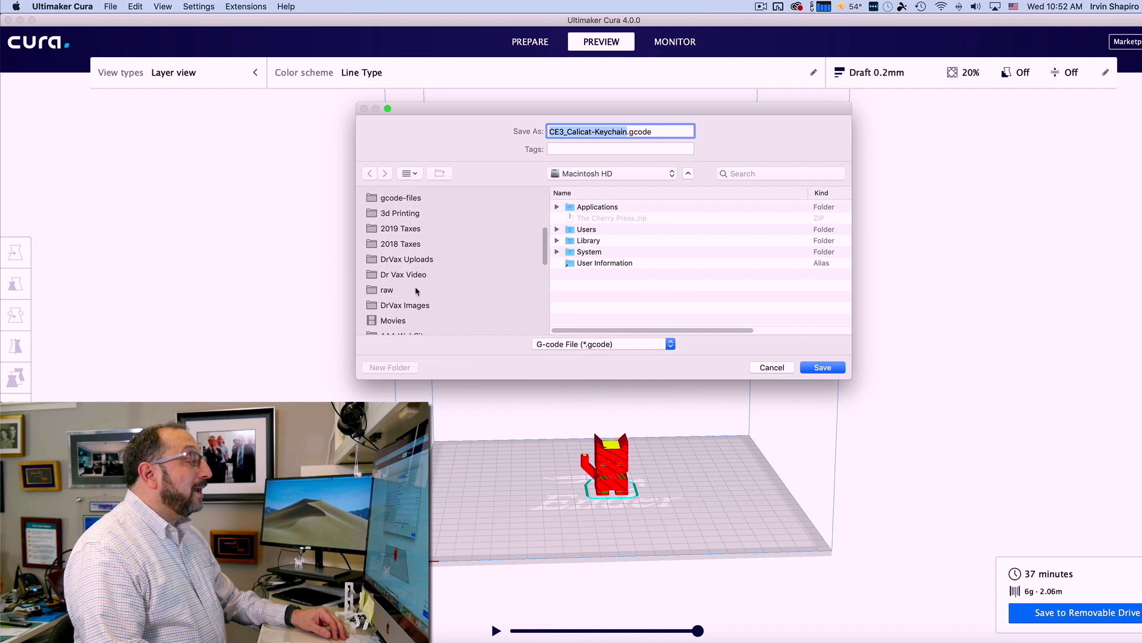
- Save CE3_Calicat-Keychain.gcode to the ENDER5 SD card location
scroll(415, 290, "down", 5)
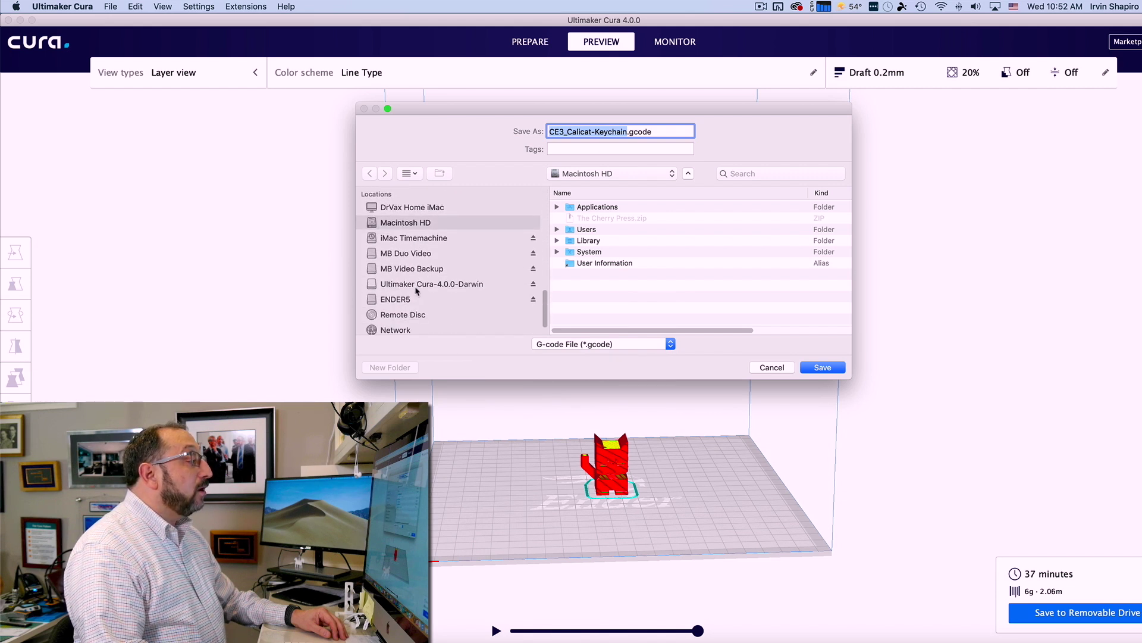
scroll(416, 289, "down", 2)
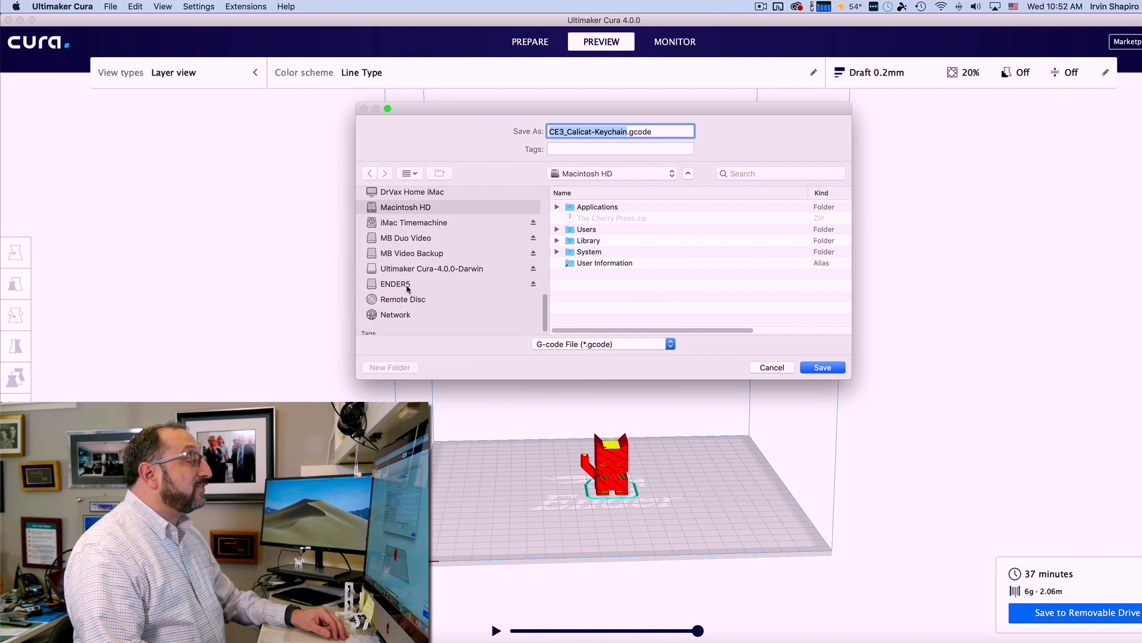
left_click(408, 285)
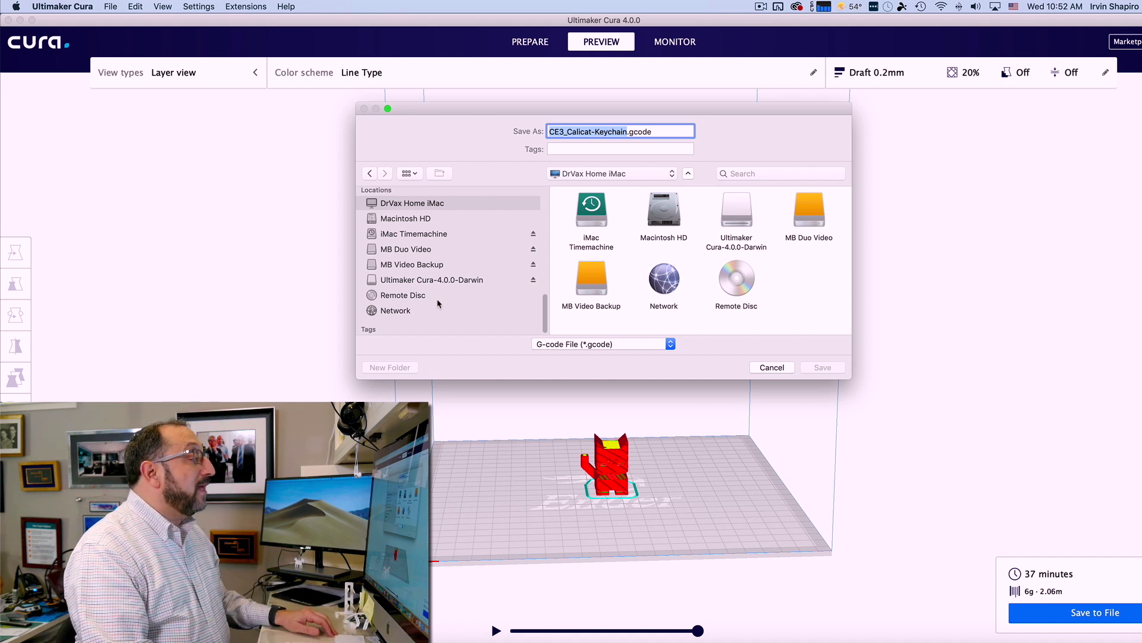
left_click(407, 297)
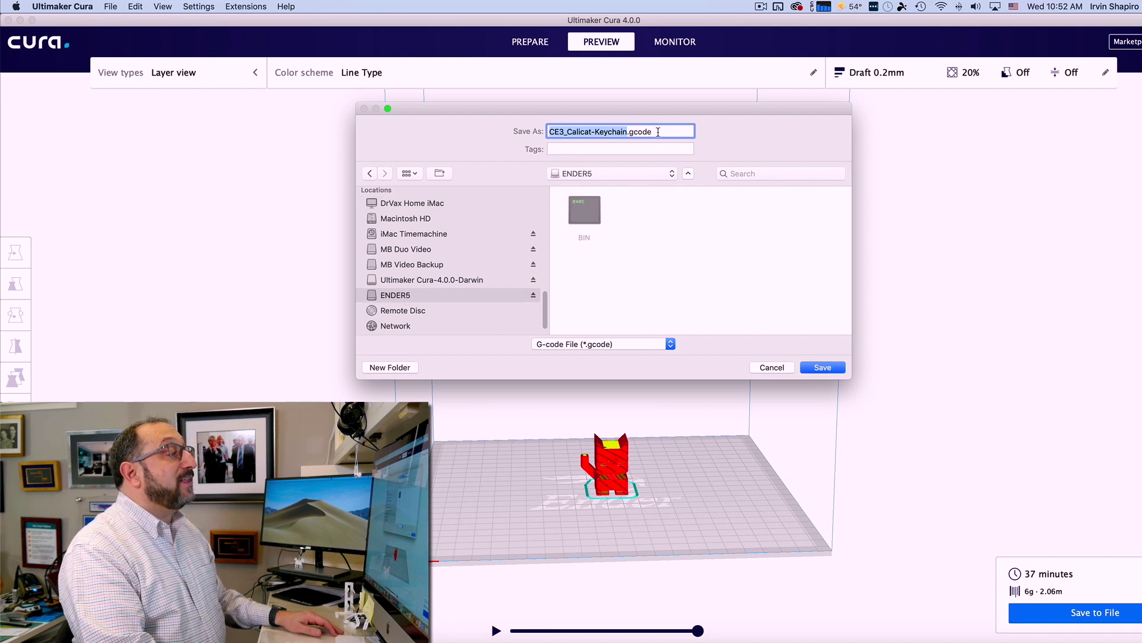
left_click(833, 369)
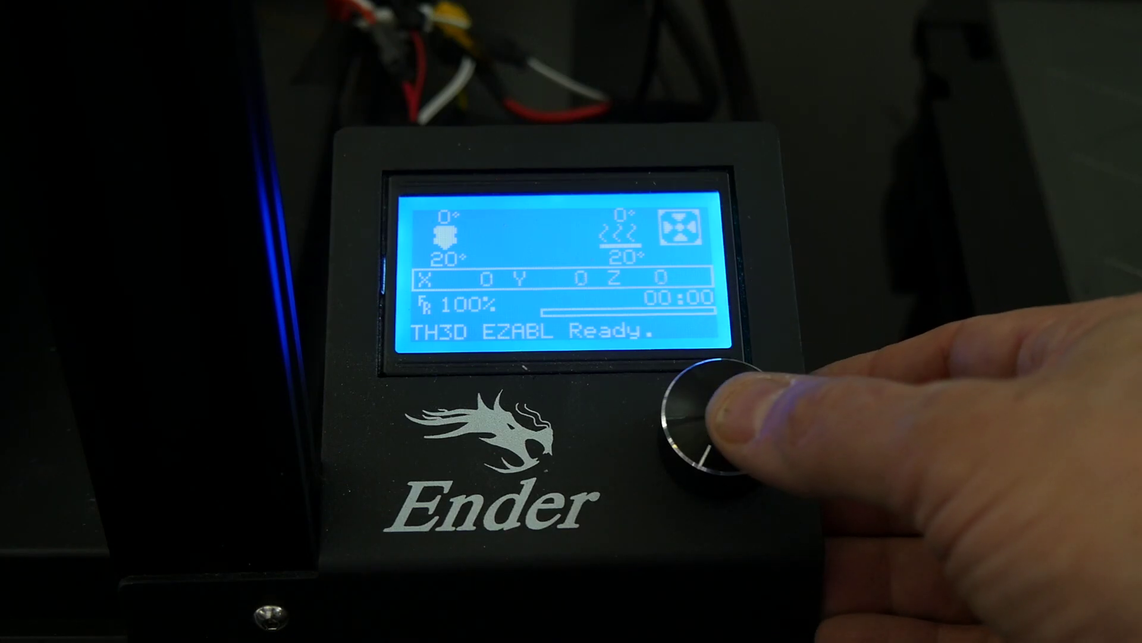
- On the printer, choose CE3_Calicat-Keychain.gcode under Print from SD and start the print
left_click(724, 416)
scroll(725, 416, "down", 3)
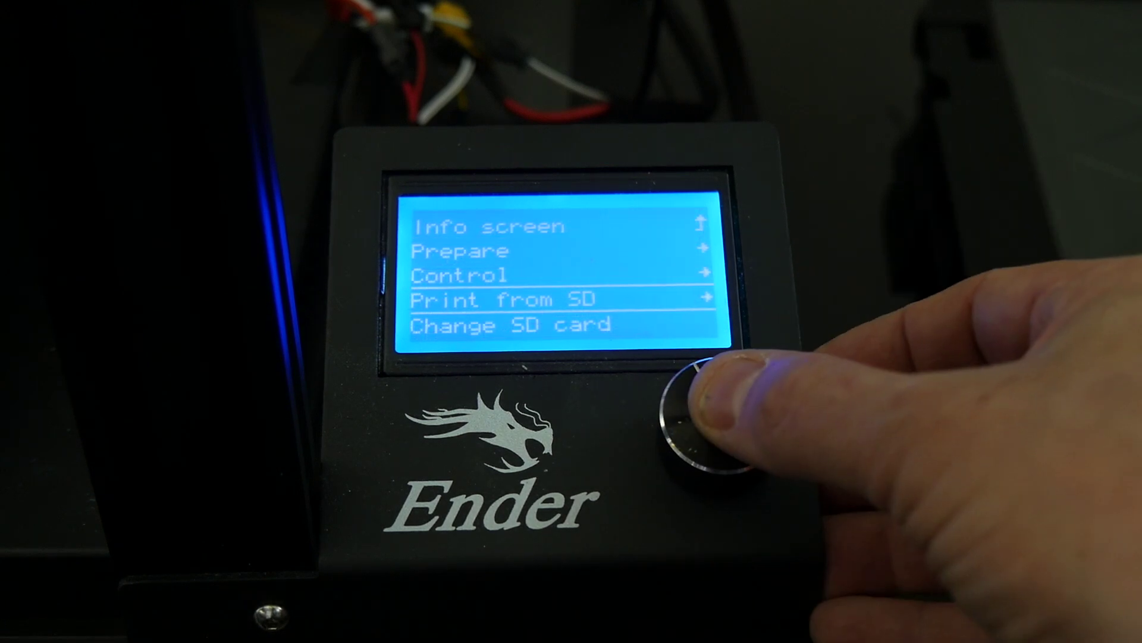
left_click(725, 417)
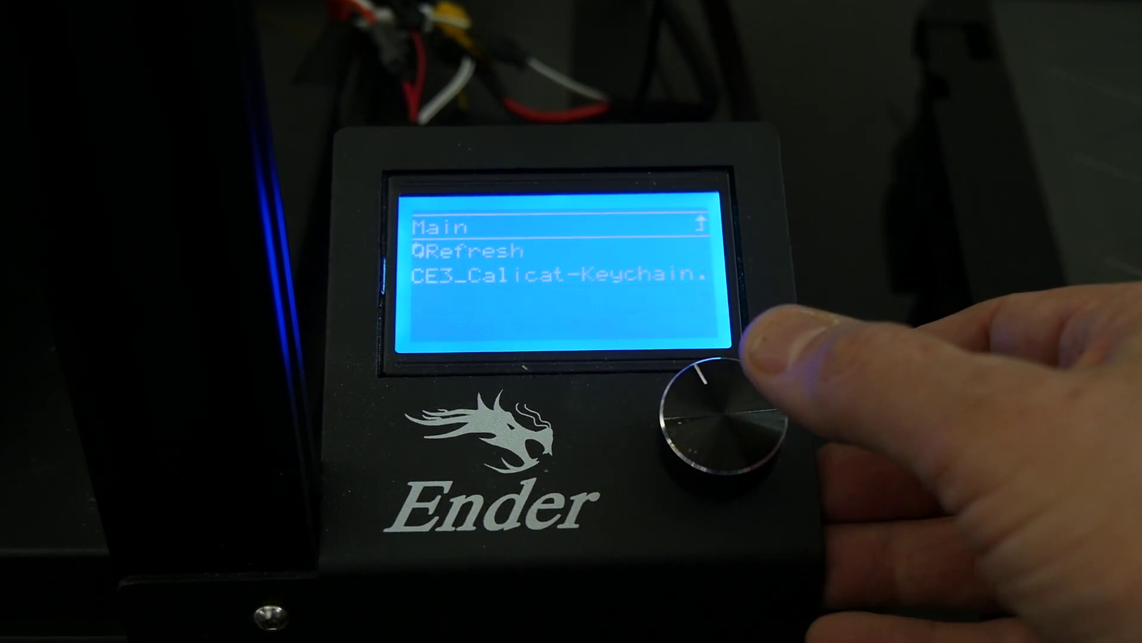
scroll(725, 416, "down", 2)
left_click(725, 417)
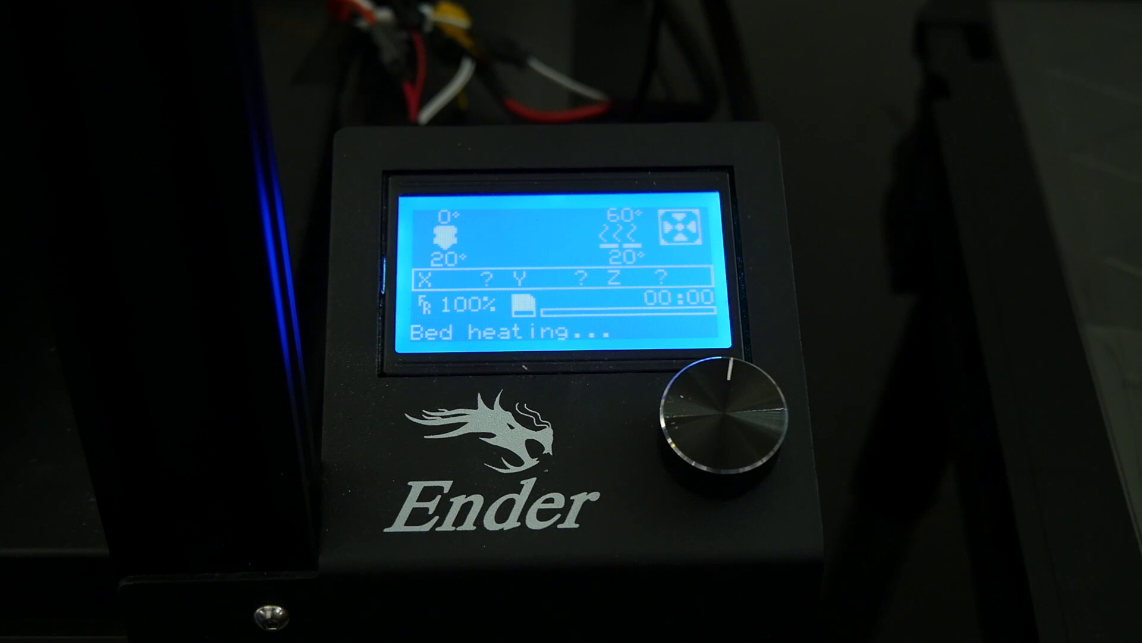